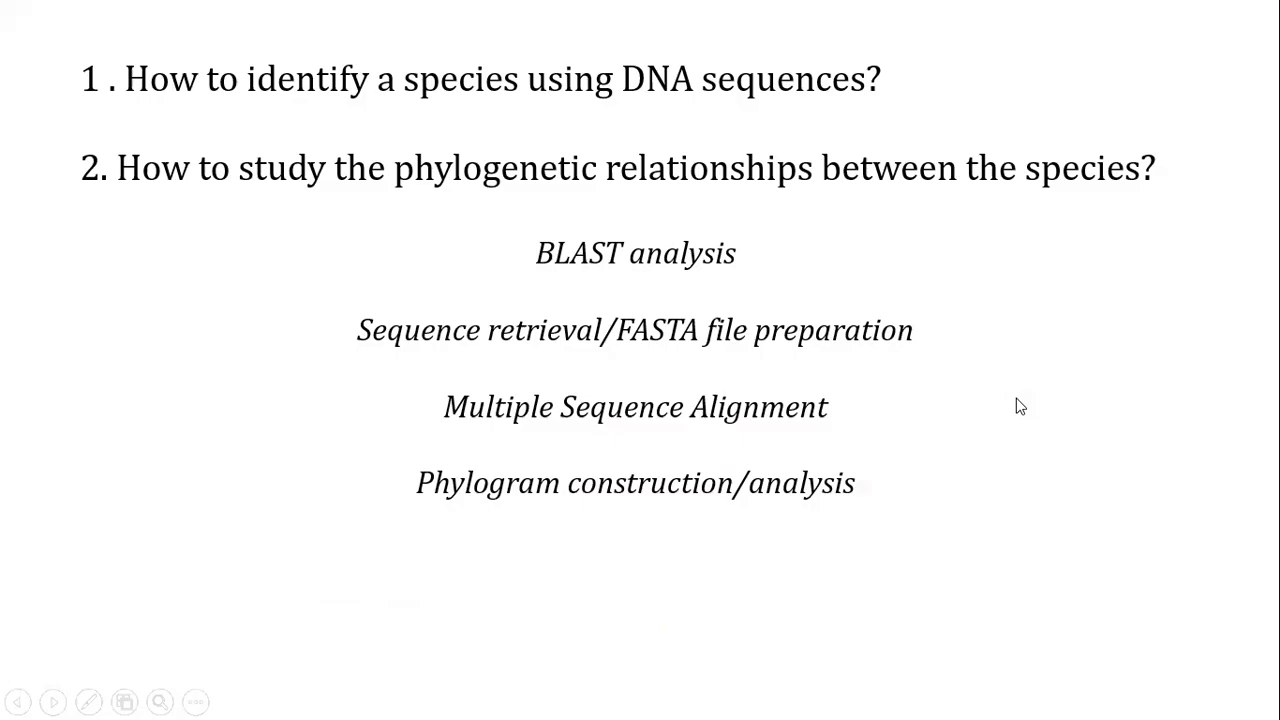
Open Nucleotide BLAST and search the pasted DNA query sequence against the standard nucleotide collection (nr/nt).
{"action": "key", "text": "Right"}
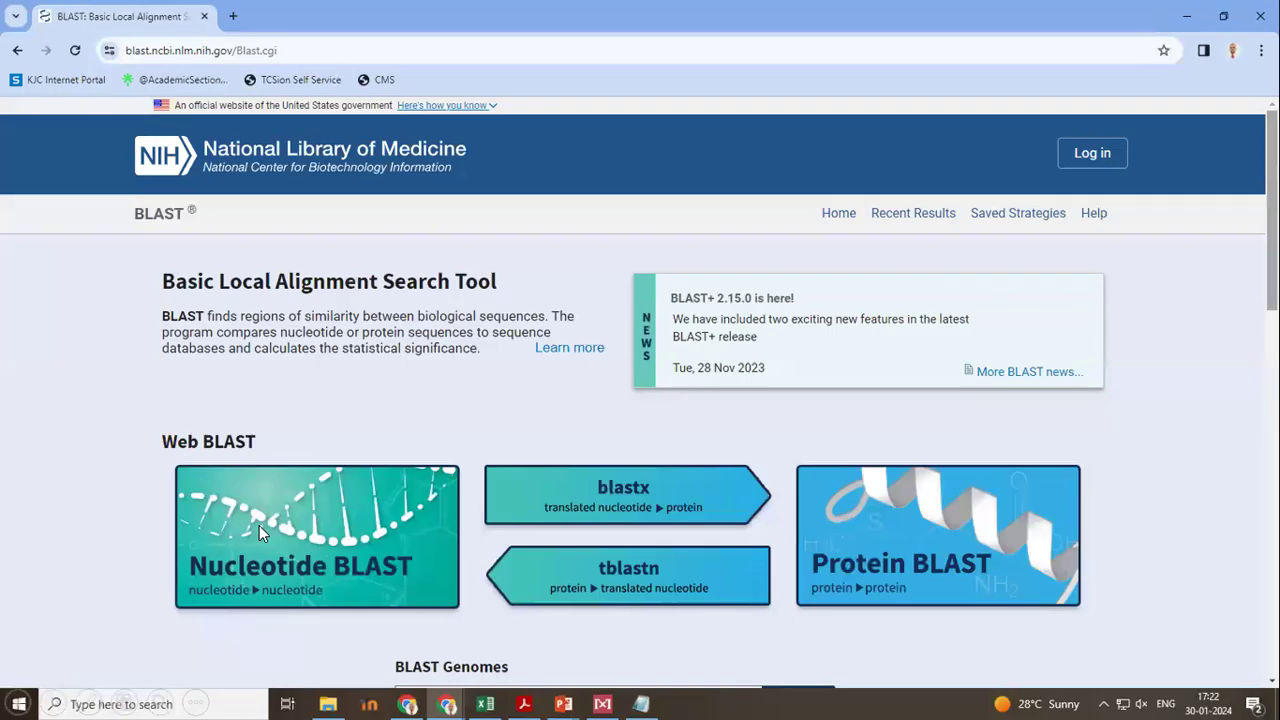
{"action": "left_click", "coordinate": [287, 477]}
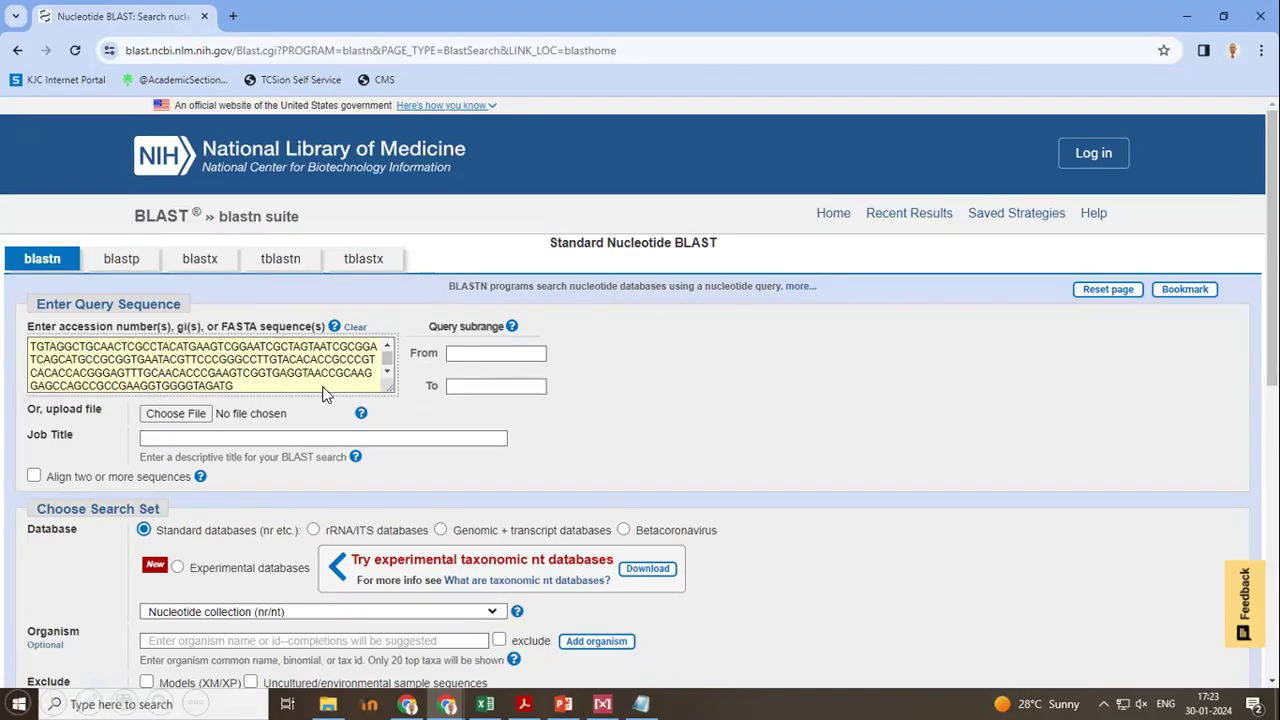
{"action": "scroll", "coordinate": [318, 393], "scroll_direction": "down", "scroll_amount": 4}
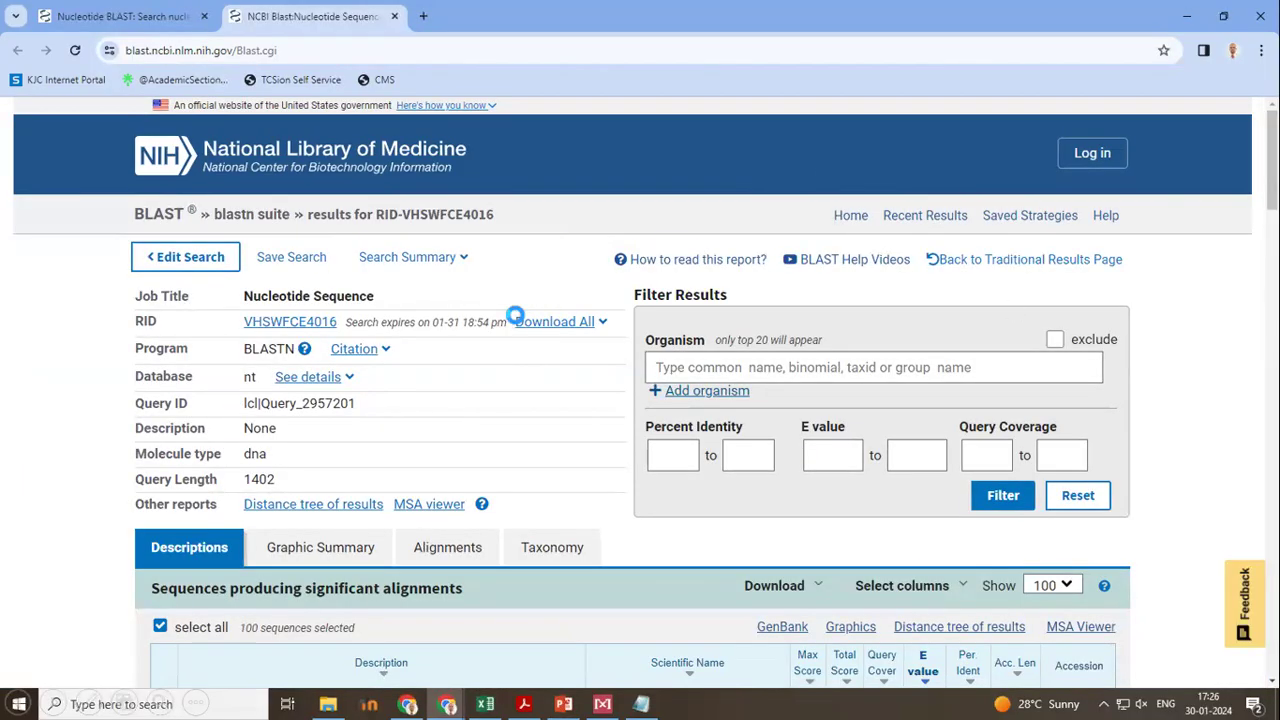
Review the significant alignments and open the GenBank record of the top hit, Brevibacillus agri strain KJC110.
{"action": "scroll", "coordinate": [517, 322], "scroll_direction": "down", "scroll_amount": 5}
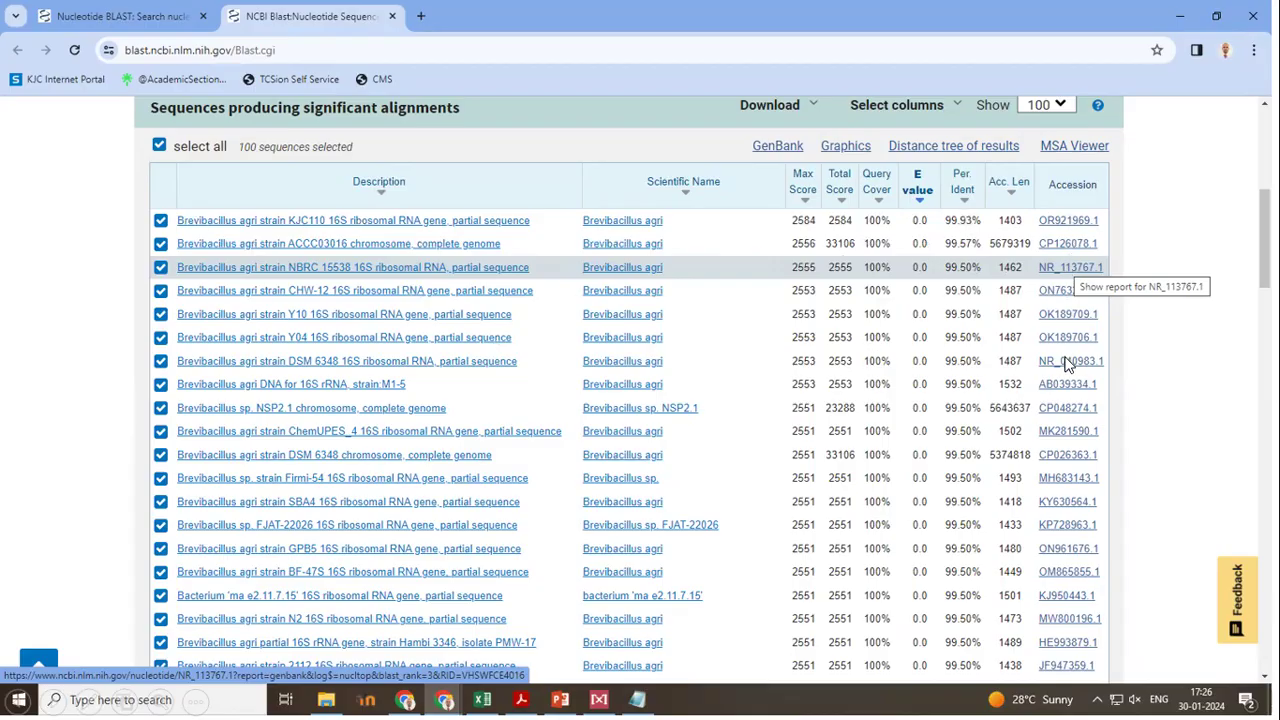
{"action": "left_click", "coordinate": [1062, 224]}
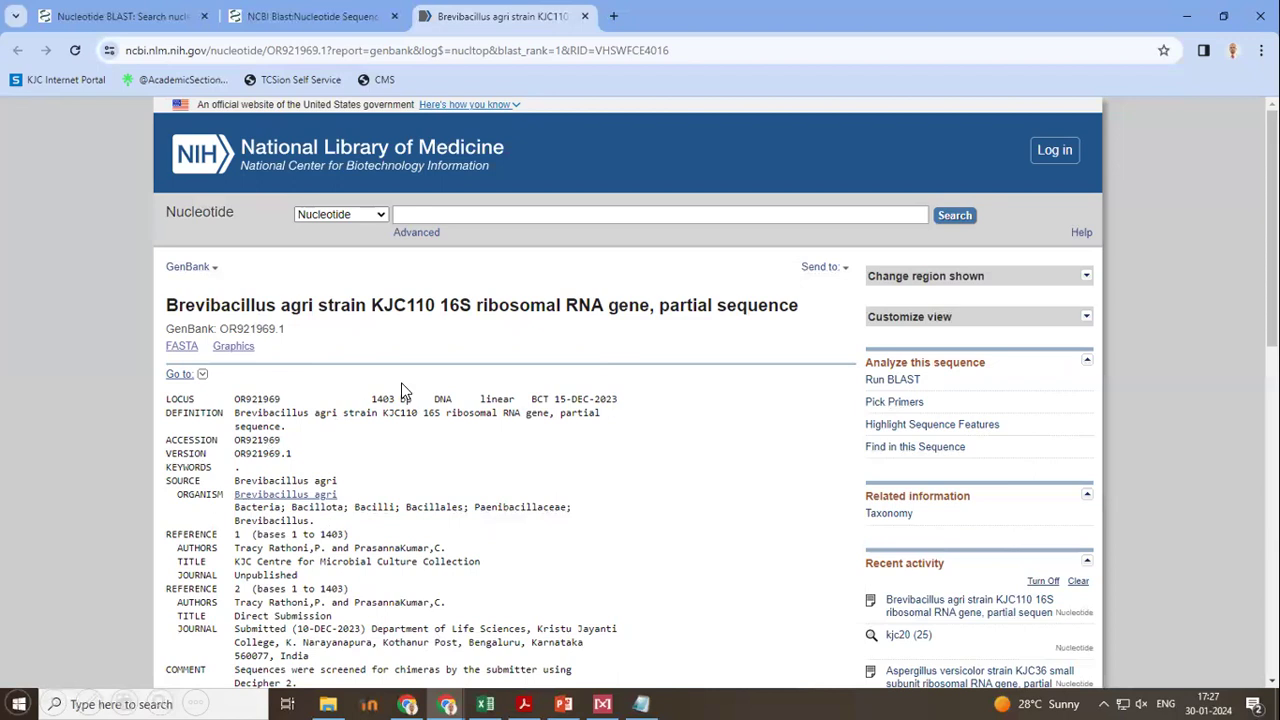
Rerun the BLAST search against the rRNA/ITS database of 16S ribosomal RNA sequences (Bacteria and Archaea).
{"action": "key", "text": "ctrl+1"}
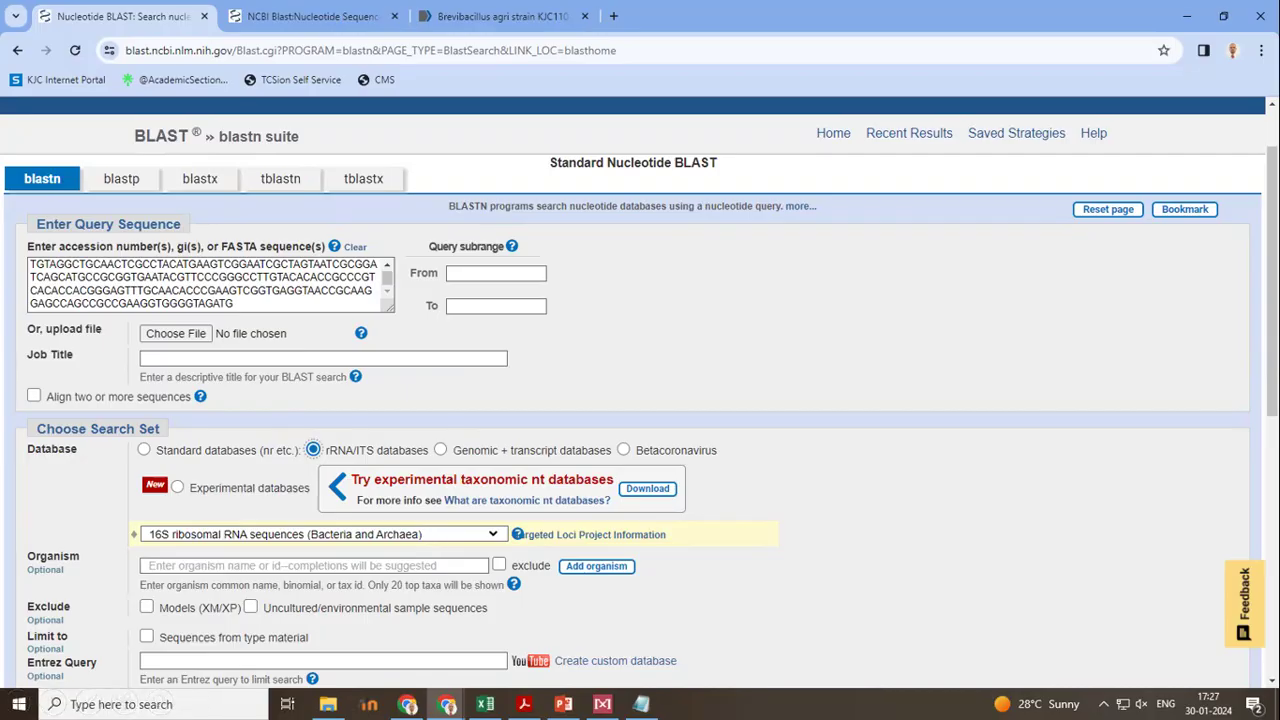
{"action": "key", "text": "ctrl+Tab"}
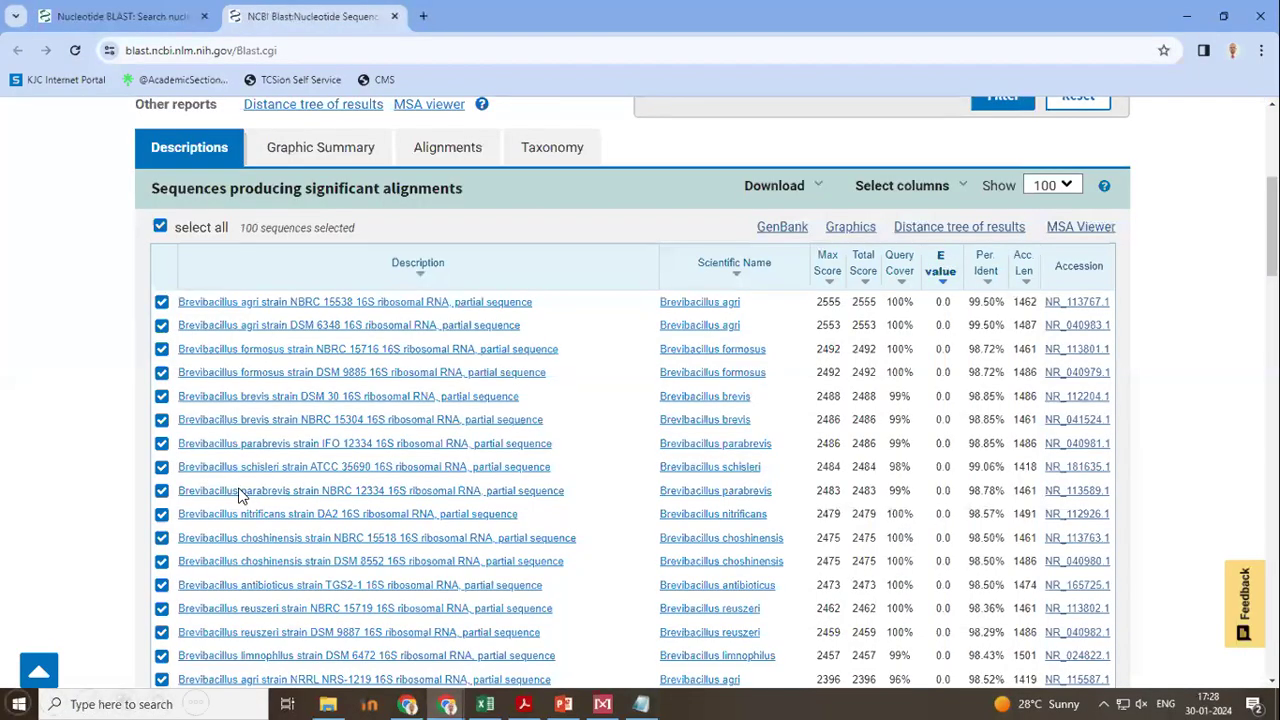
{"action": "key", "text": "ctrl+shift+Tab"}
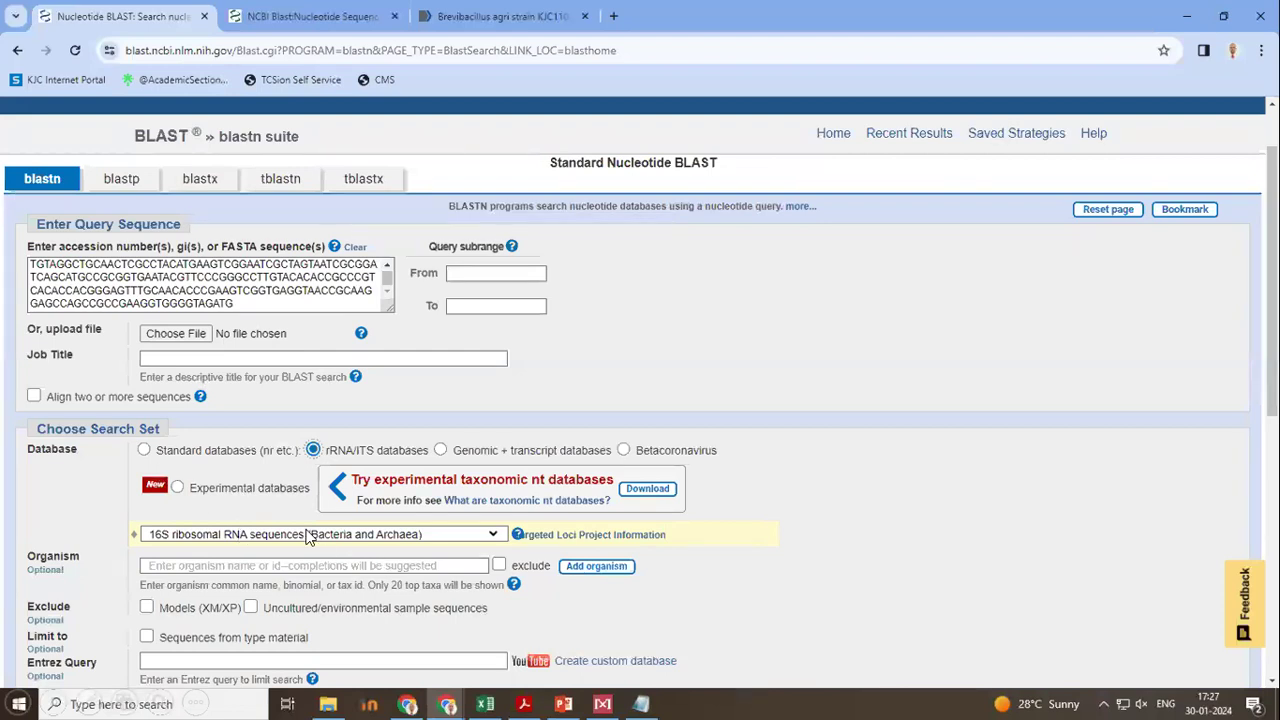
{"action": "key", "text": "ctrl+Tab"}
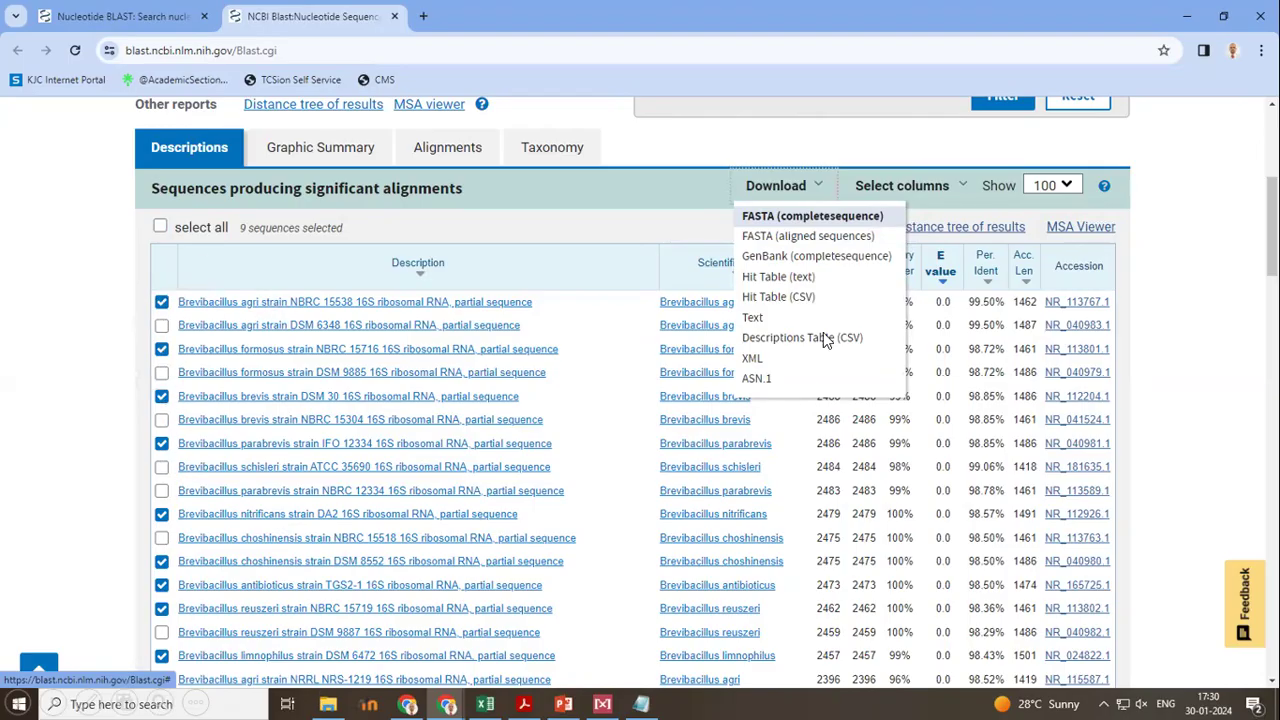
Download the selected 16S hits as FASTA (complete sequence) and copy the Brevibacillus limnophilus header from the seqdump file.
{"action": "left_click", "coordinate": [877, 236]}
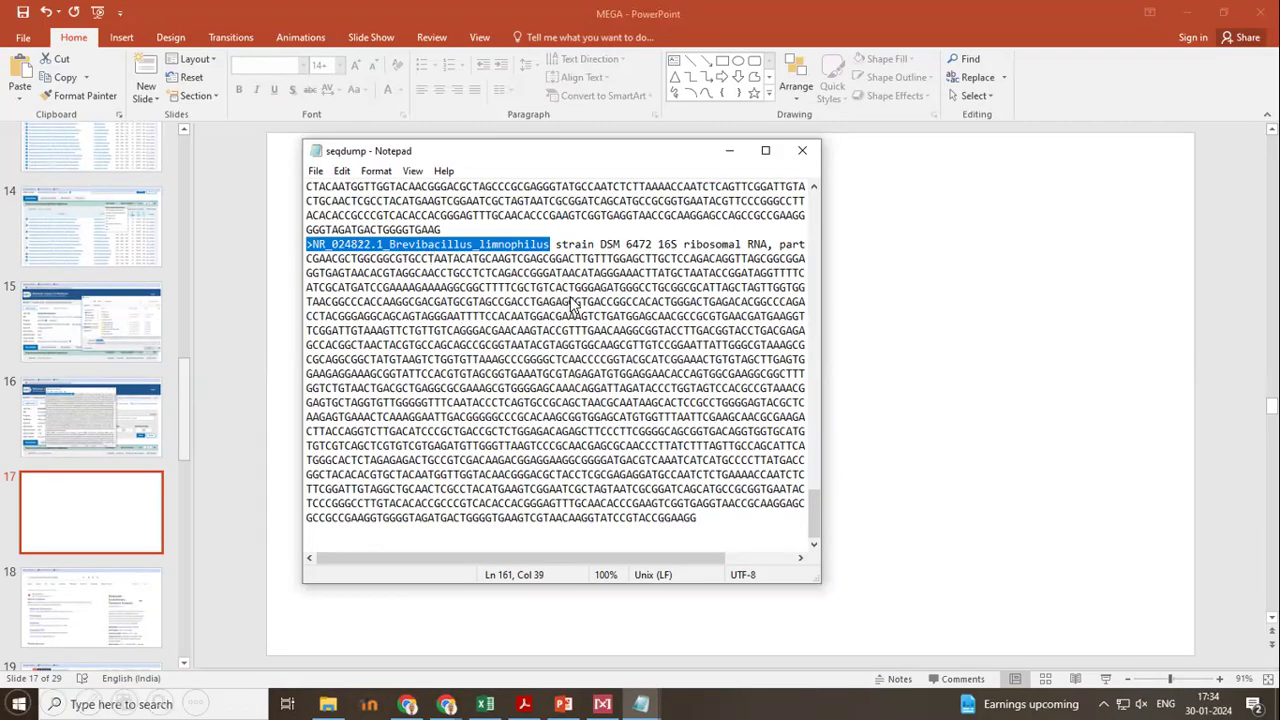
{"action": "key", "text": "ctrl+c"}
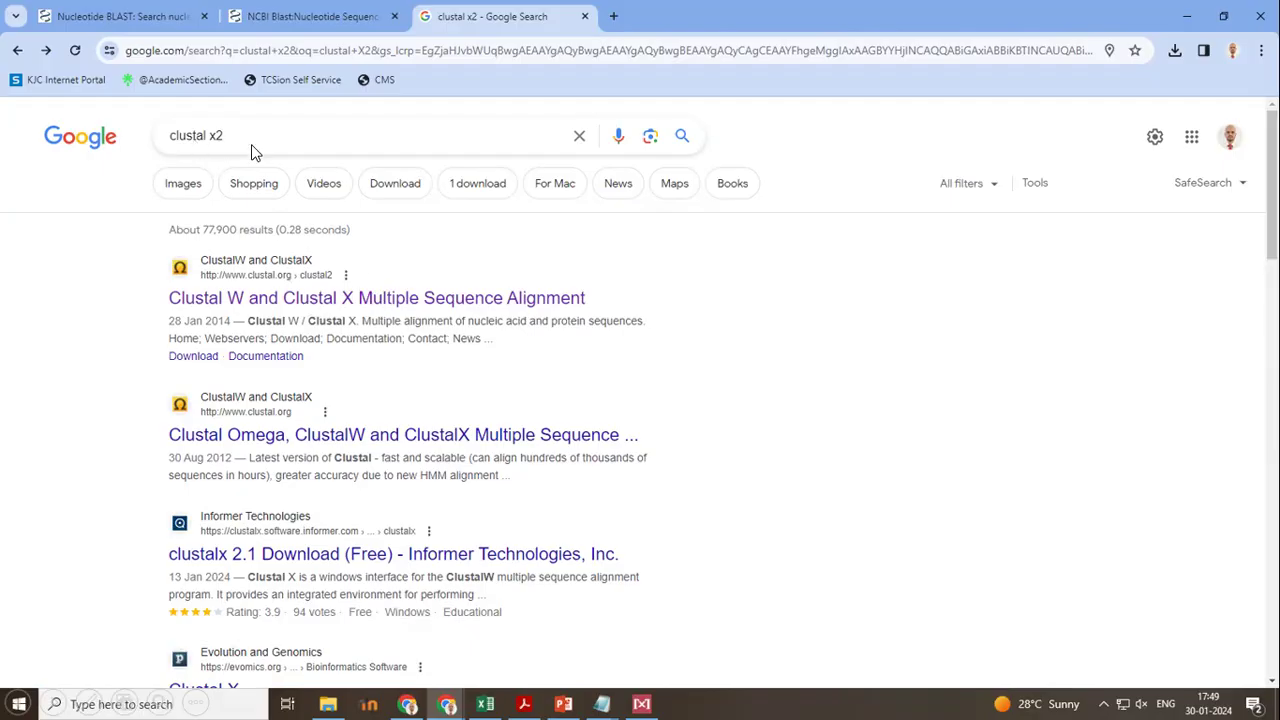
Download the Windows installer clustalx-2.1-win.msi from the Clustal W and Clustal X website into Downloads.
{"action": "left_click", "coordinate": [400, 298]}
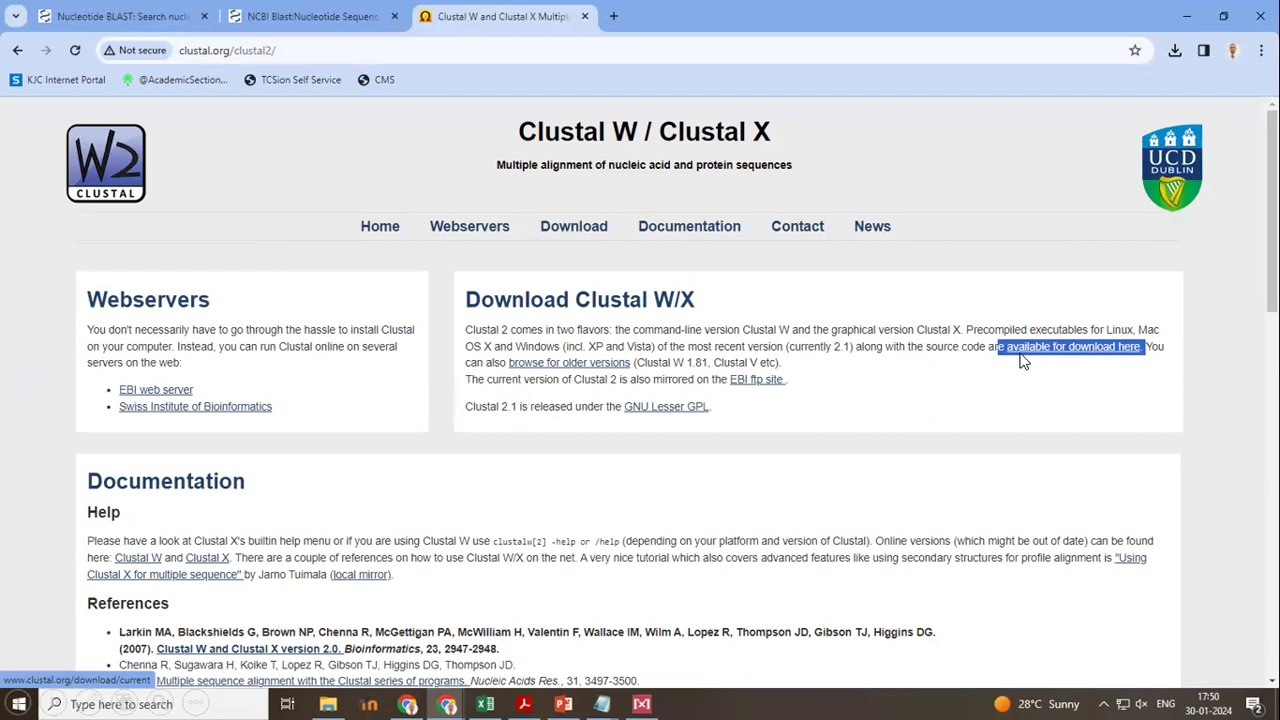
{"action": "left_click", "coordinate": [1110, 360]}
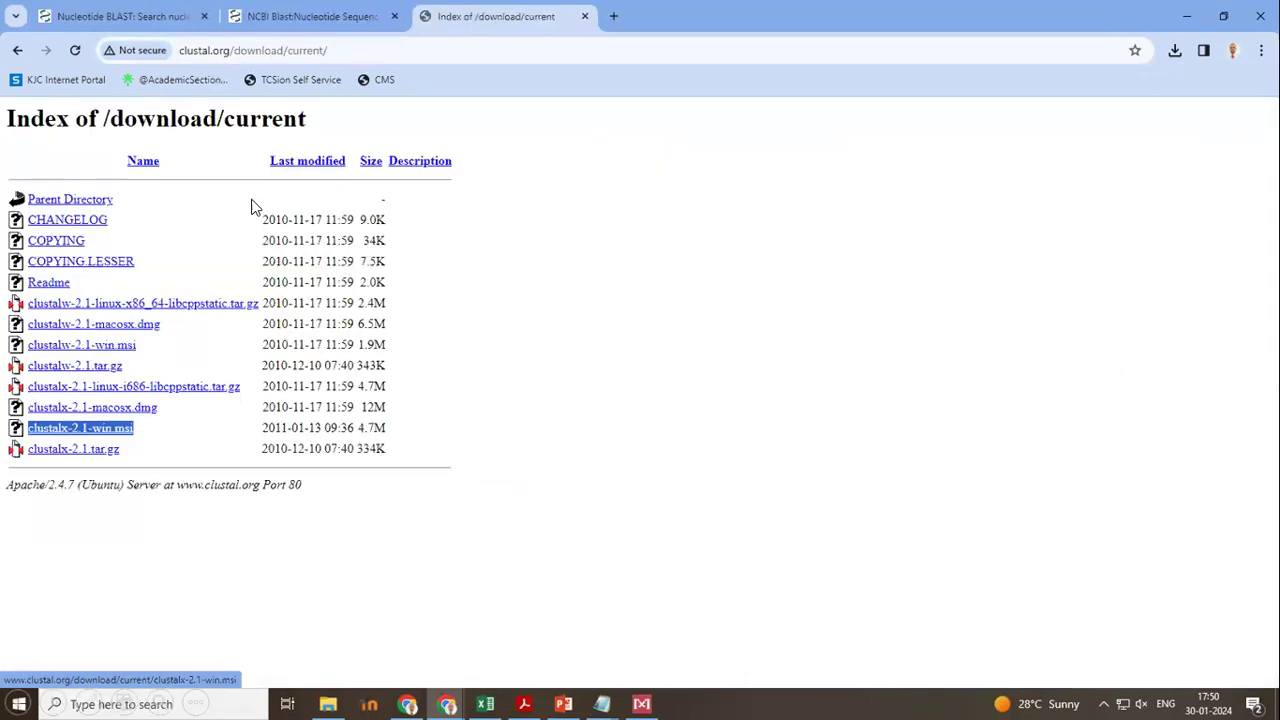
{"action": "left_click", "coordinate": [88, 435]}
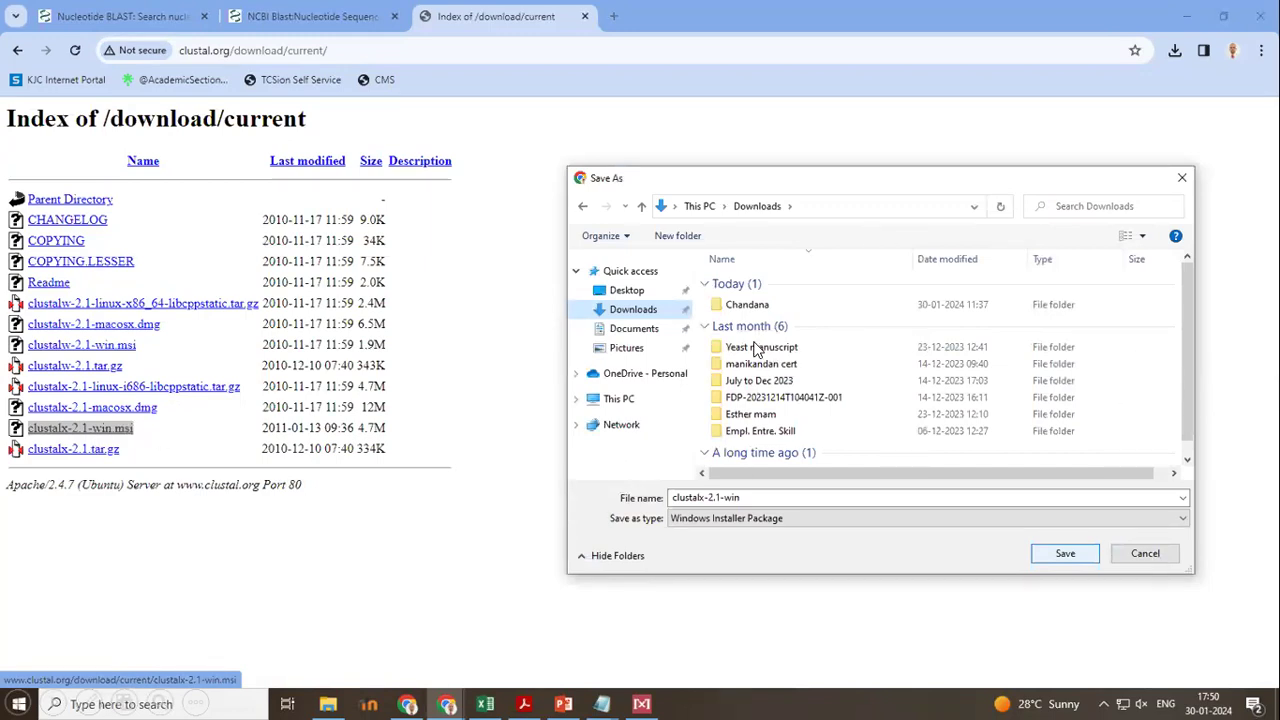
{"action": "key", "text": "Return"}
Run the downloaded ClustalX installer and complete the ClustalX2 setup.
{"action": "left_click", "coordinate": [1085, 132]}
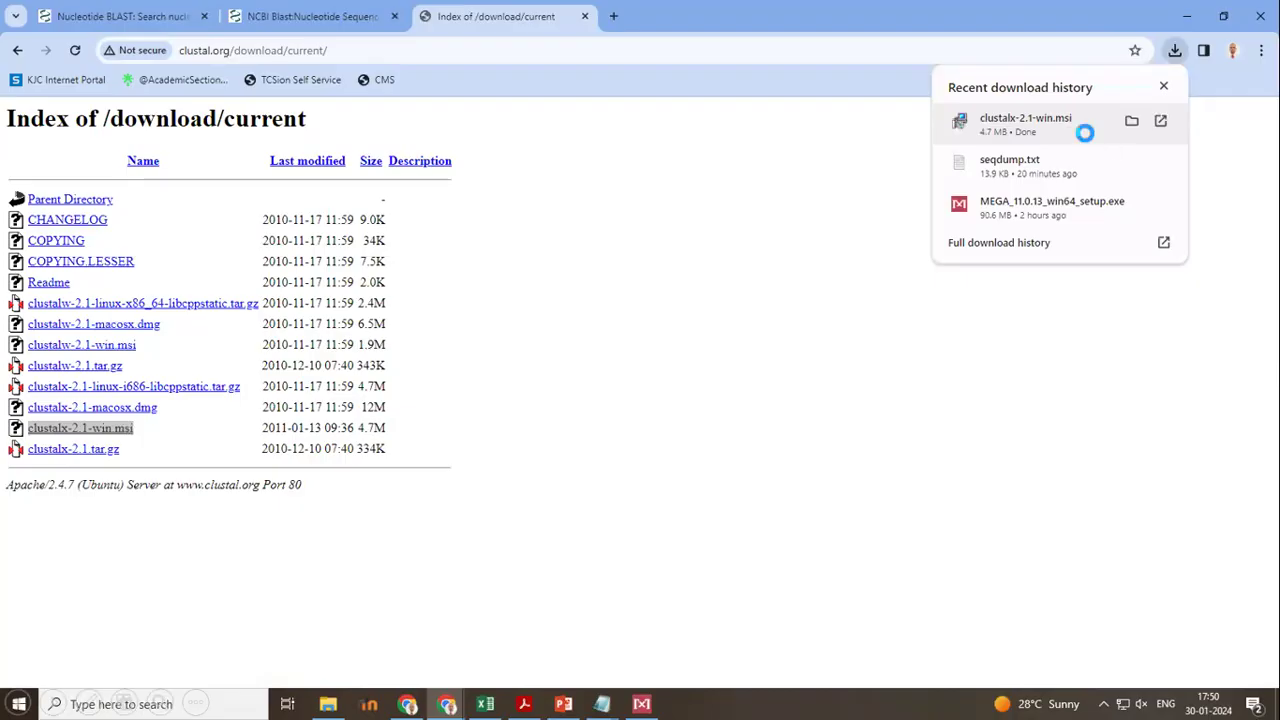
{"action": "key", "text": "Return"}
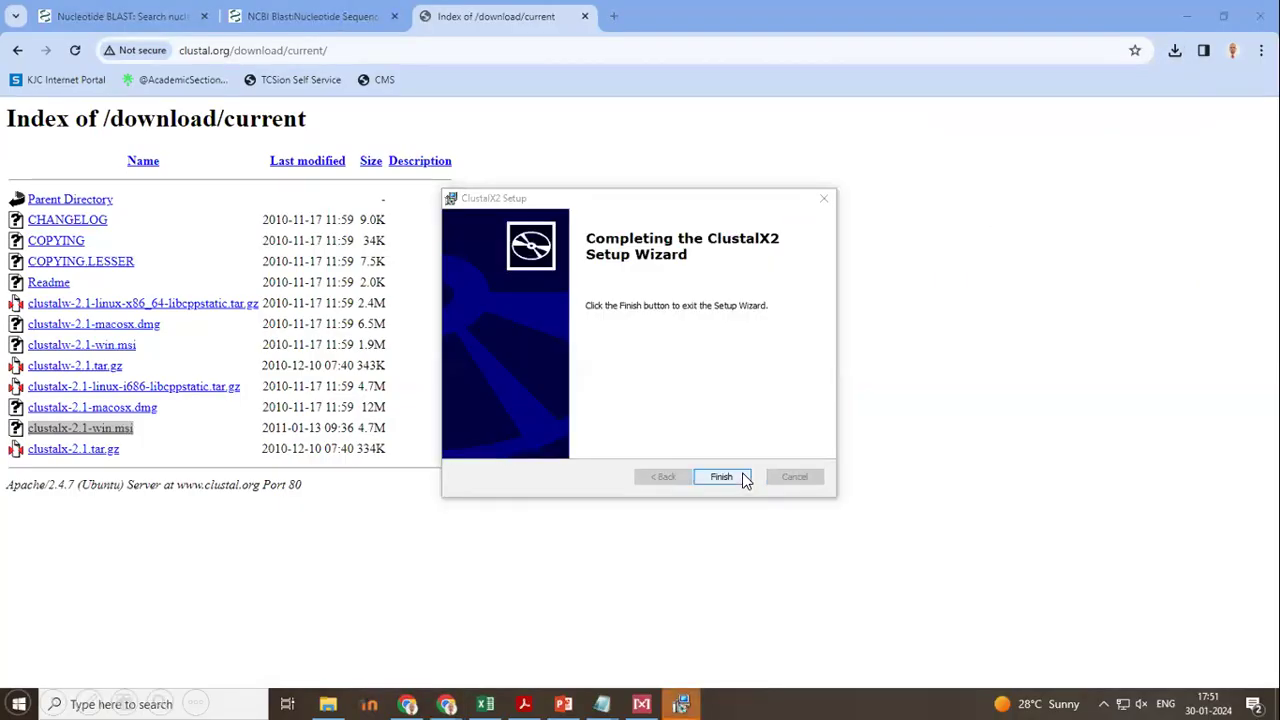
{"action": "left_click", "coordinate": [721, 477]}
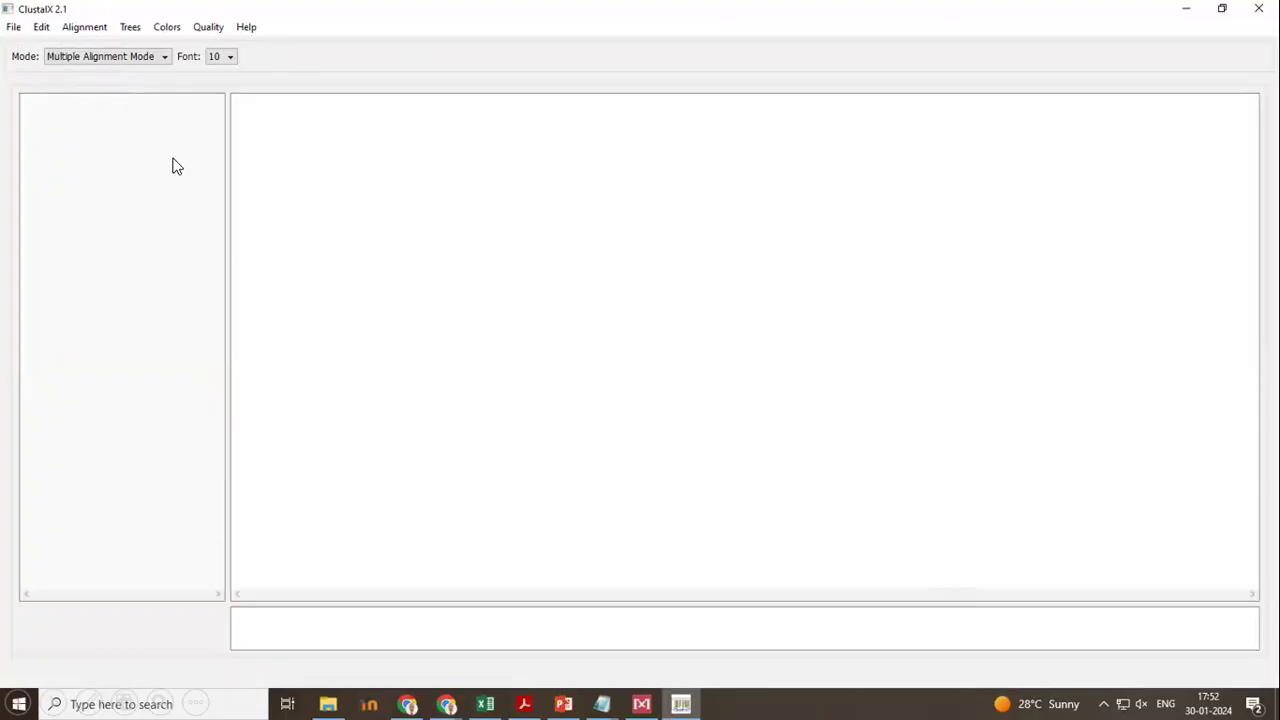
Load the seqdump text document from Downloads as the sequence file in ClustalX.
{"action": "key", "text": "alt+f"}
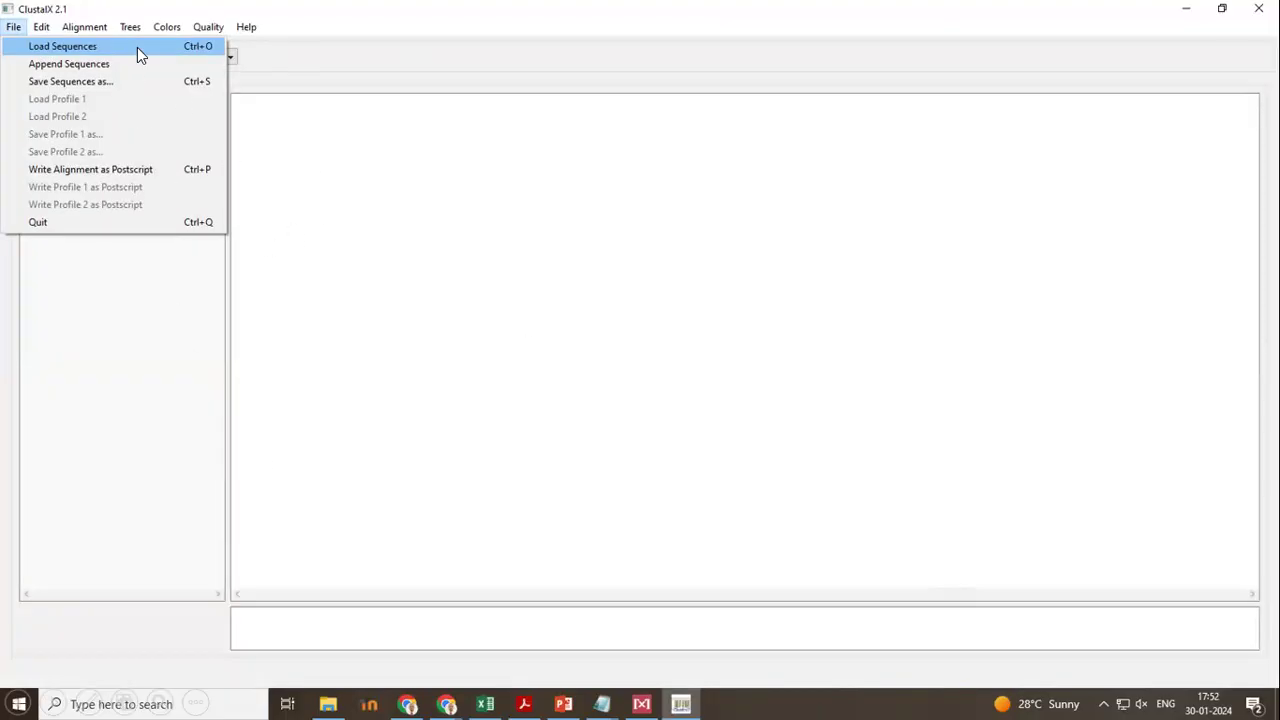
{"action": "left_click", "coordinate": [34, 47]}
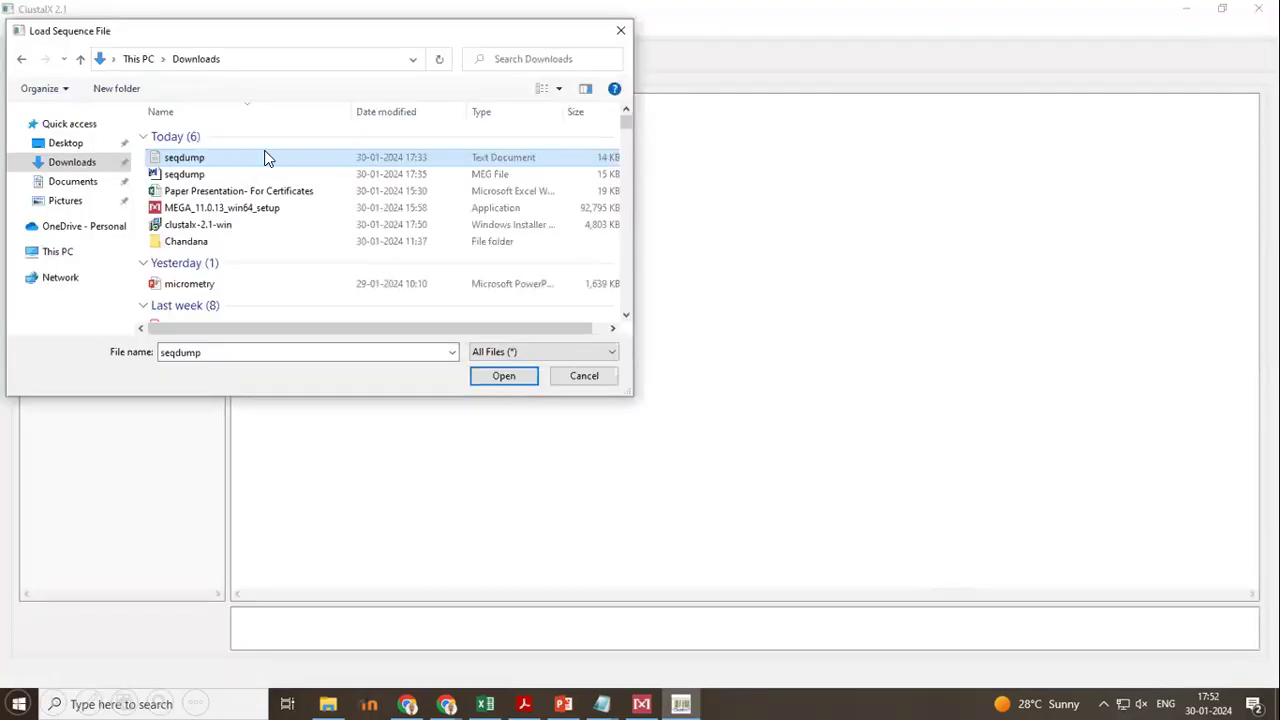
{"action": "double_click", "coordinate": [214, 157]}
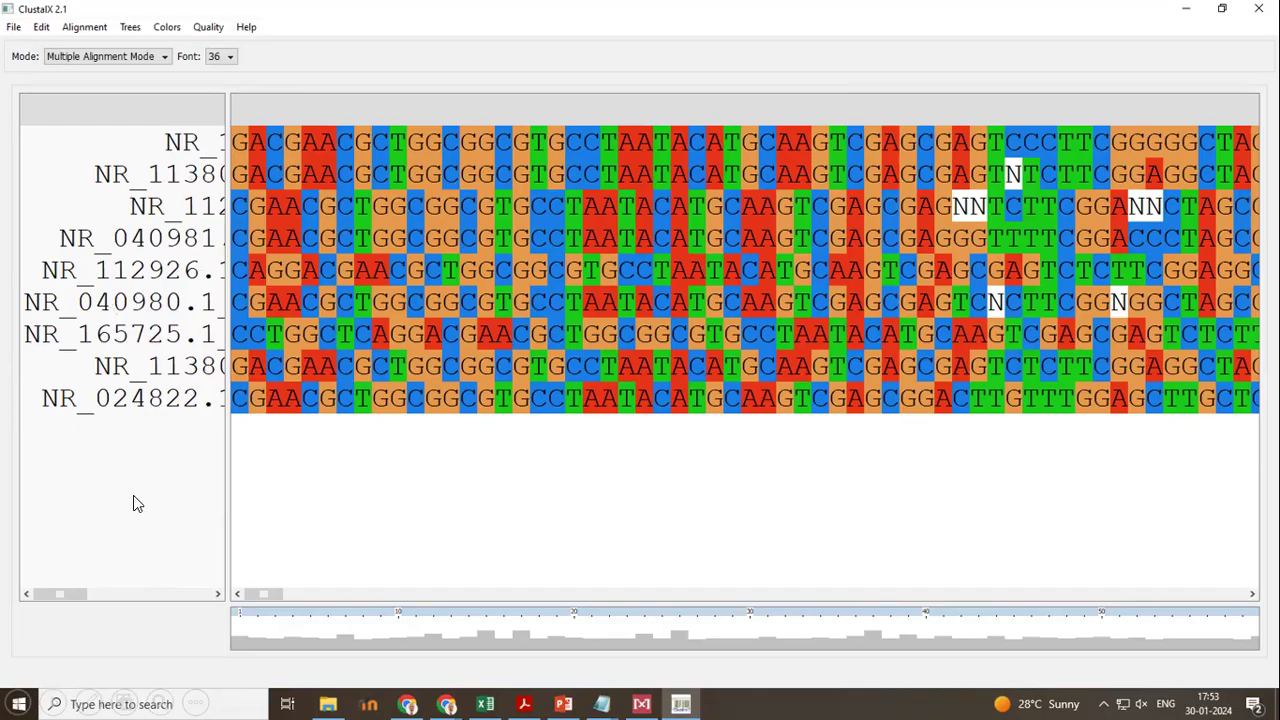
Select all loaded sequences and run a complete alignment, writing seqdump.dnd and seqdump.aln to Downloads.
{"action": "key", "text": "ctrl+a"}
{"action": "key", "text": "alt+a"}
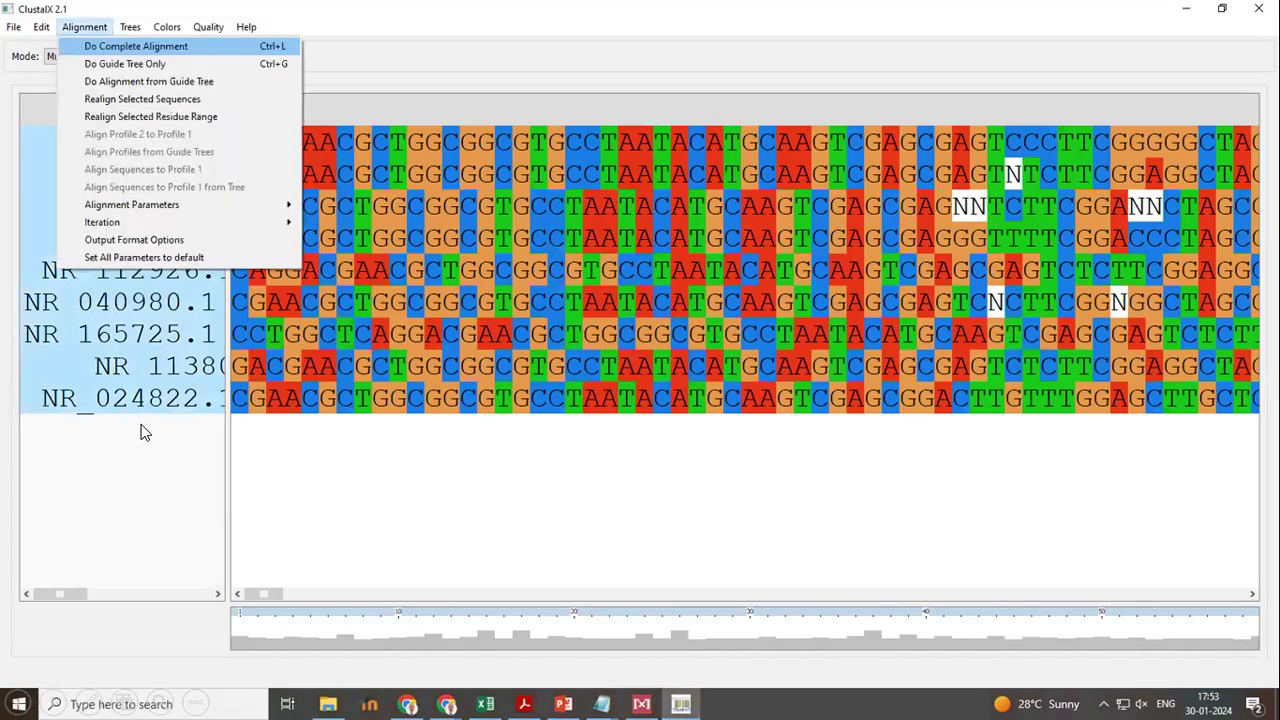
{"action": "left_click", "coordinate": [95, 47]}
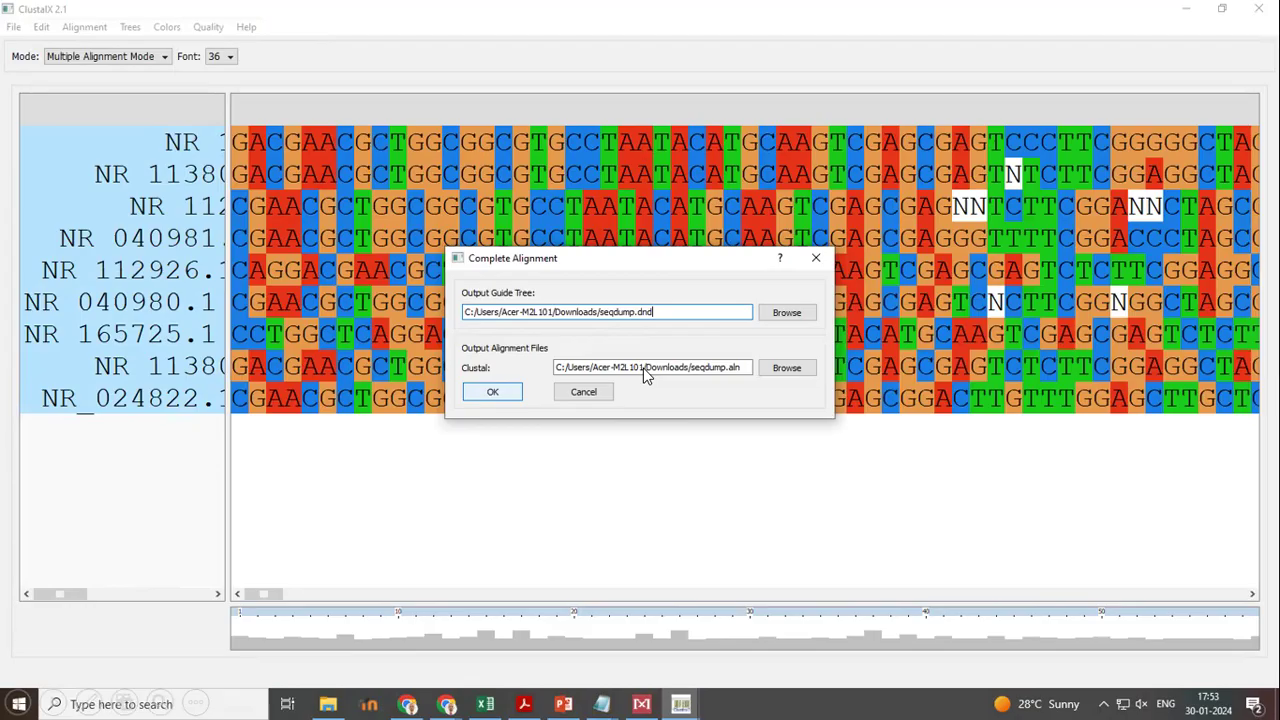
{"action": "left_click", "coordinate": [492, 392]}
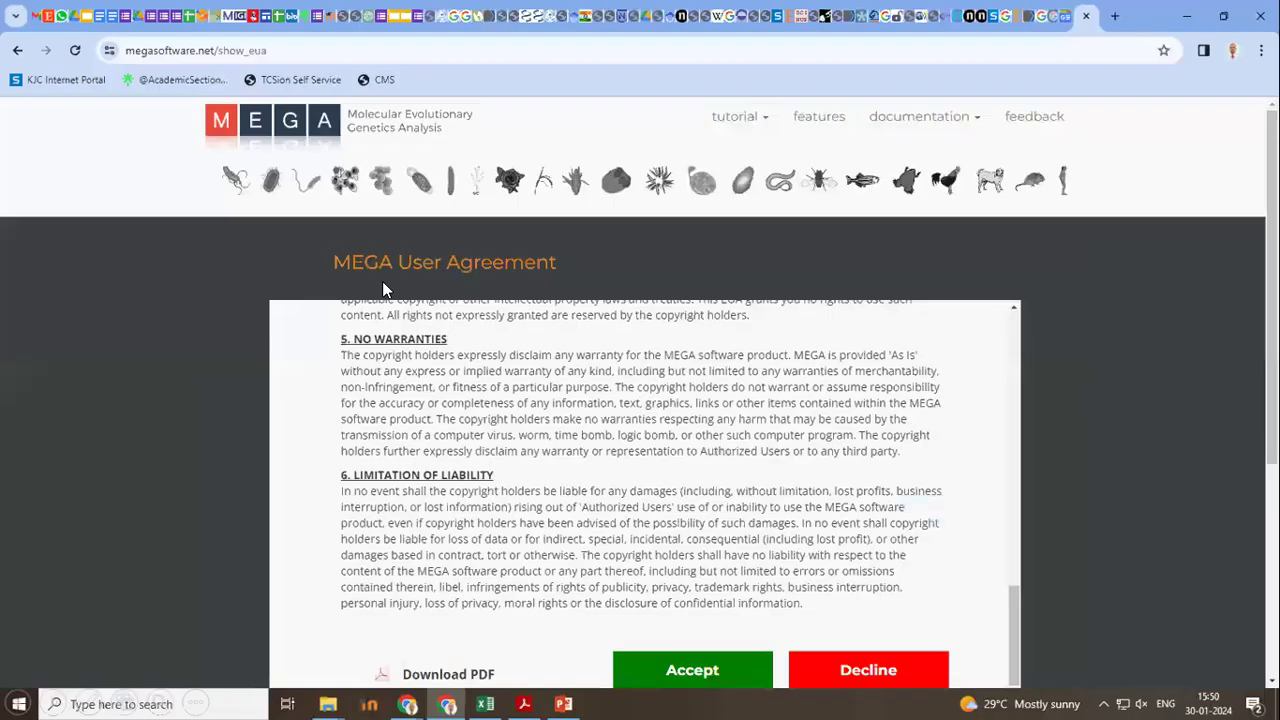
Accept the MEGA user agreement and install MEGA11 version 11.0.13, launching it when setup finishes.
{"action": "left_click", "coordinate": [720, 670]}
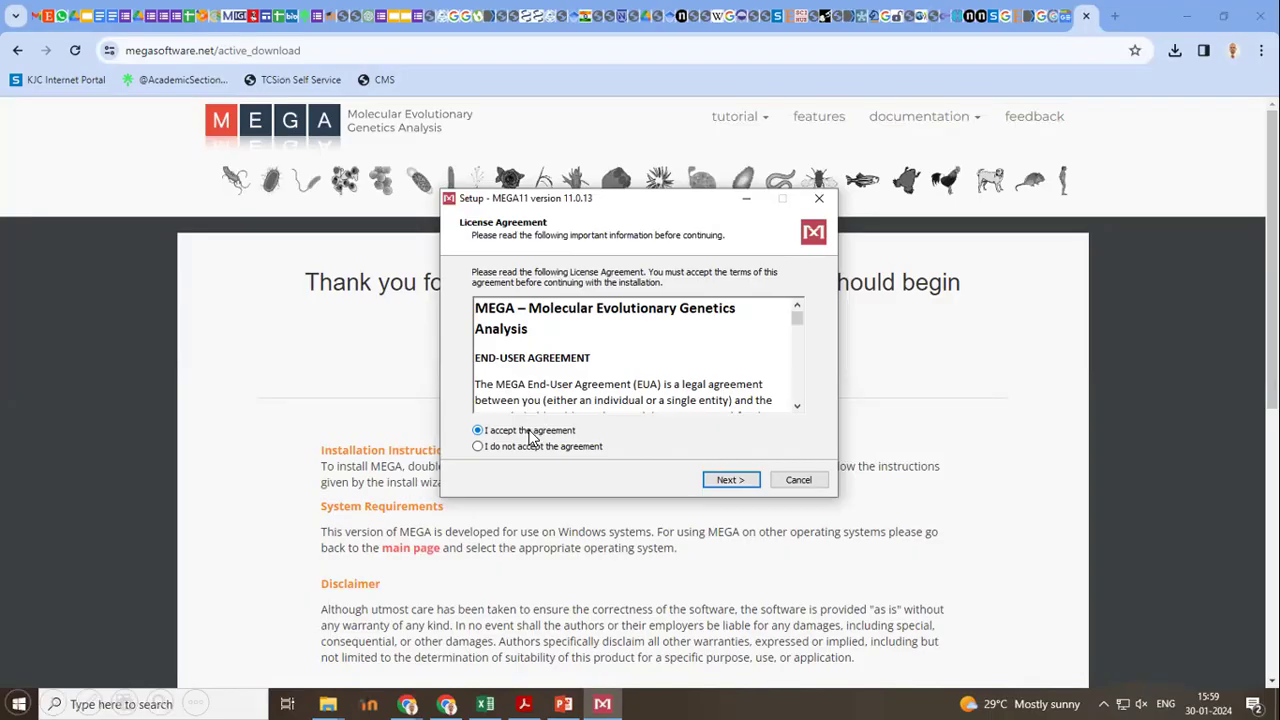
{"action": "left_click", "coordinate": [745, 484]}
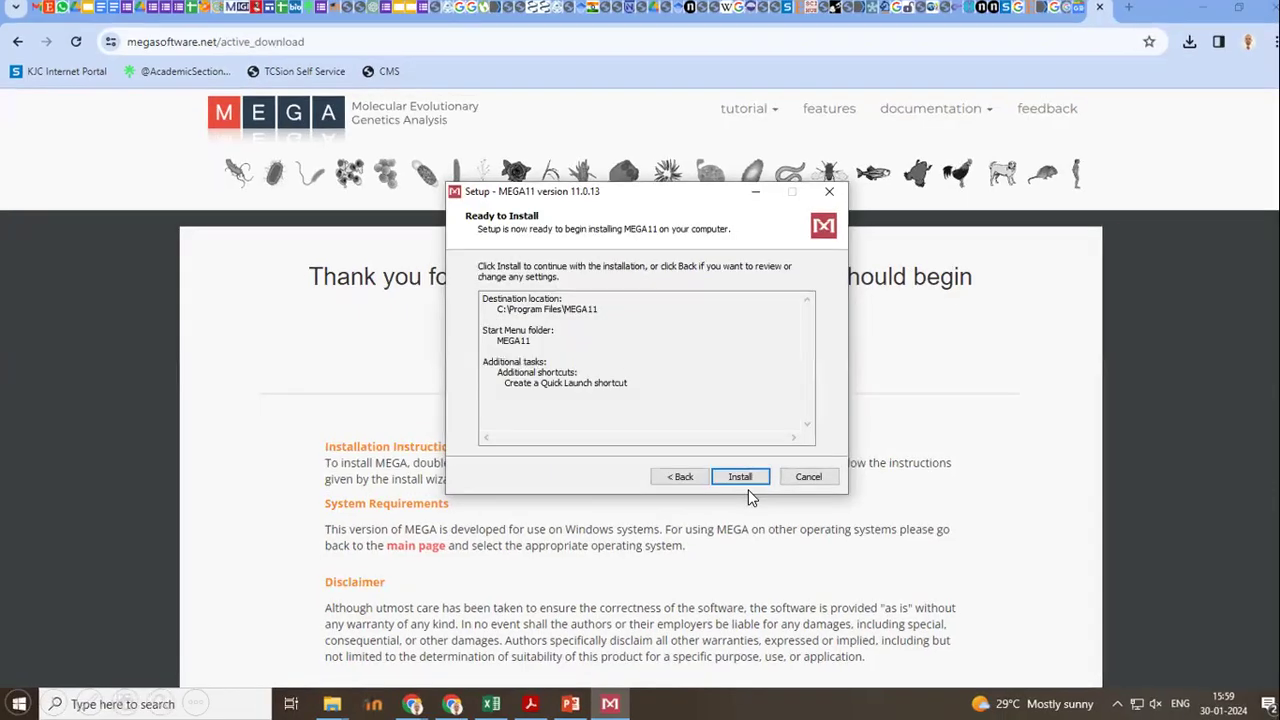
{"action": "left_click", "coordinate": [747, 484]}
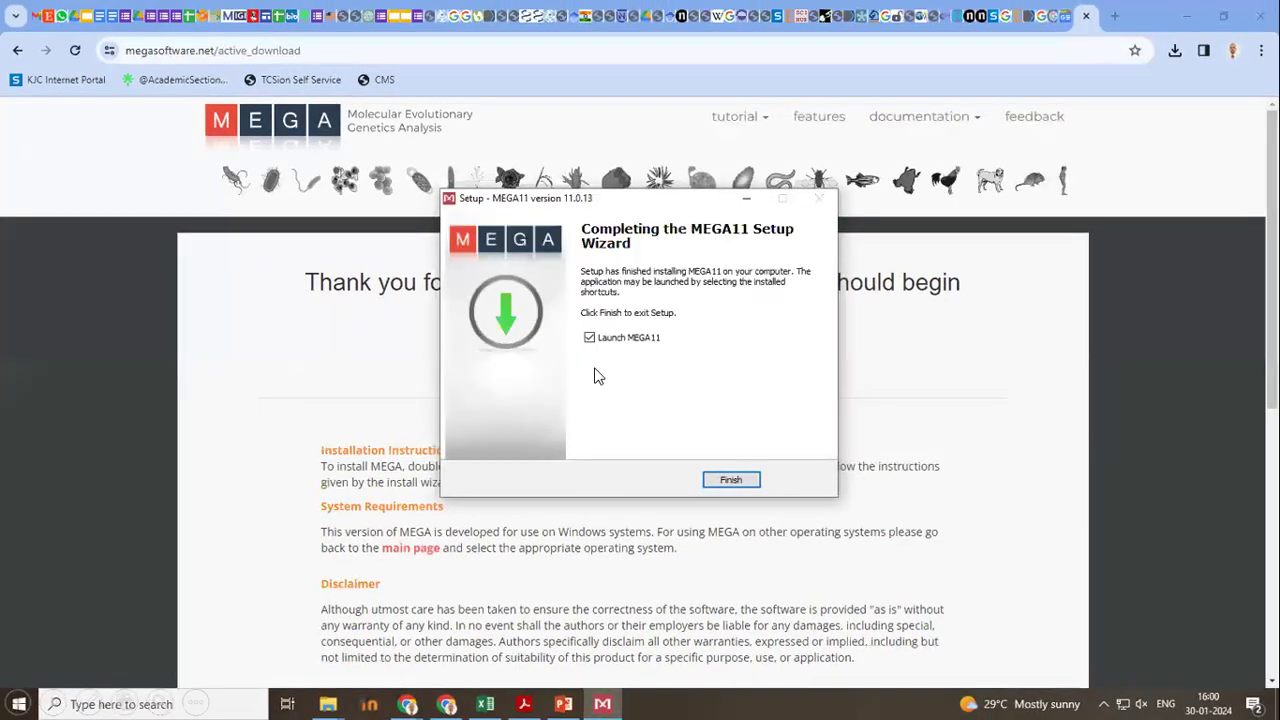
{"action": "key", "text": "Return"}
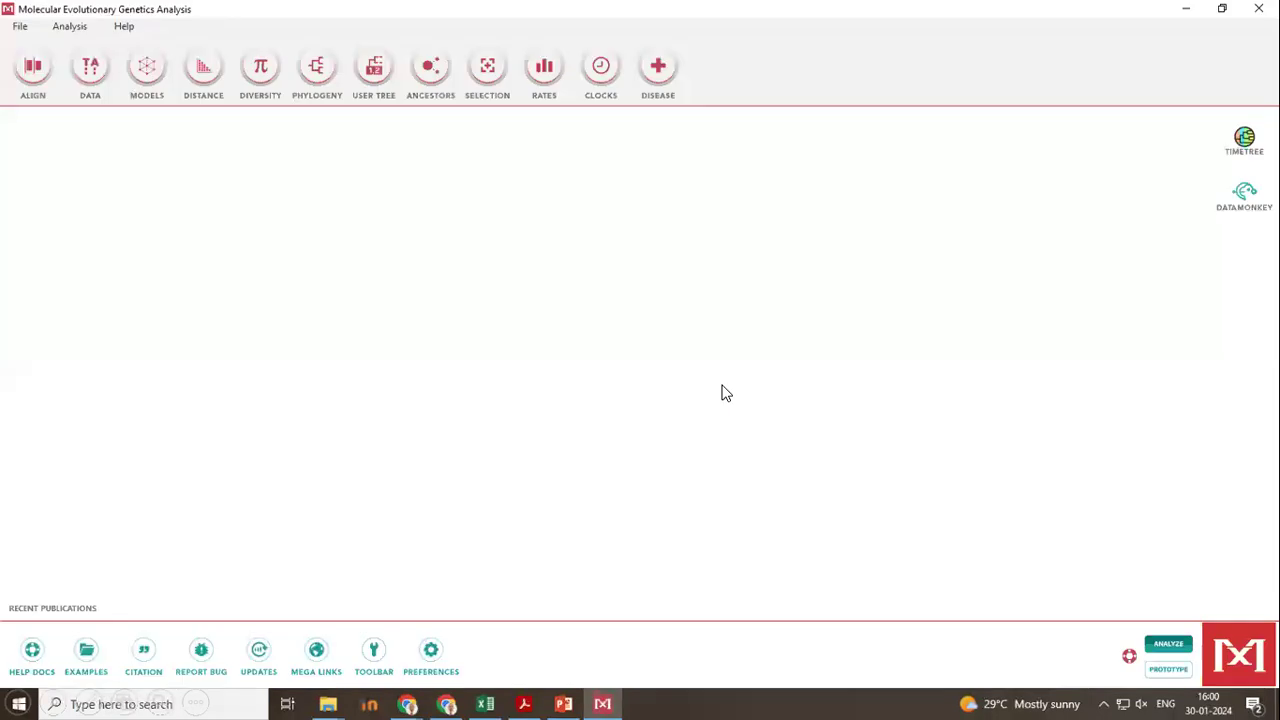
Create a new alignment in MEGA's Alignment Editor and bring in seqdump.aln from the Downloads folder.
{"action": "left_click", "coordinate": [35, 86]}
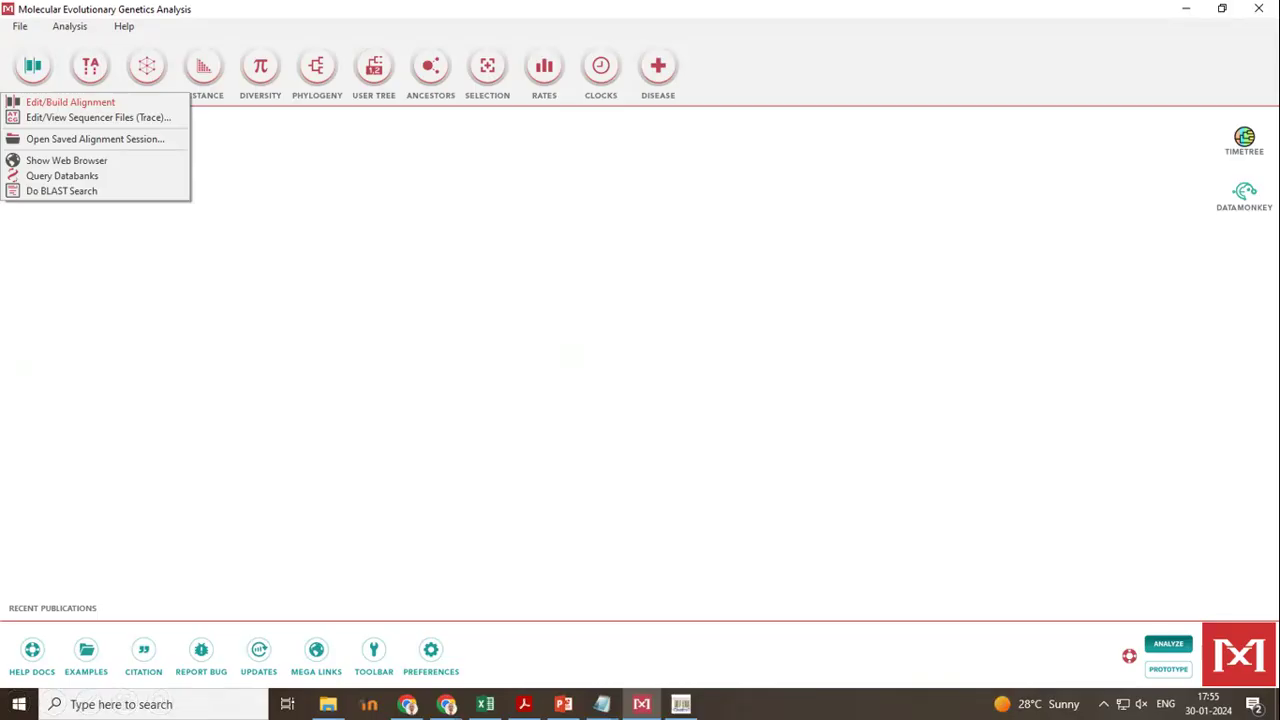
{"action": "left_click", "coordinate": [70, 102]}
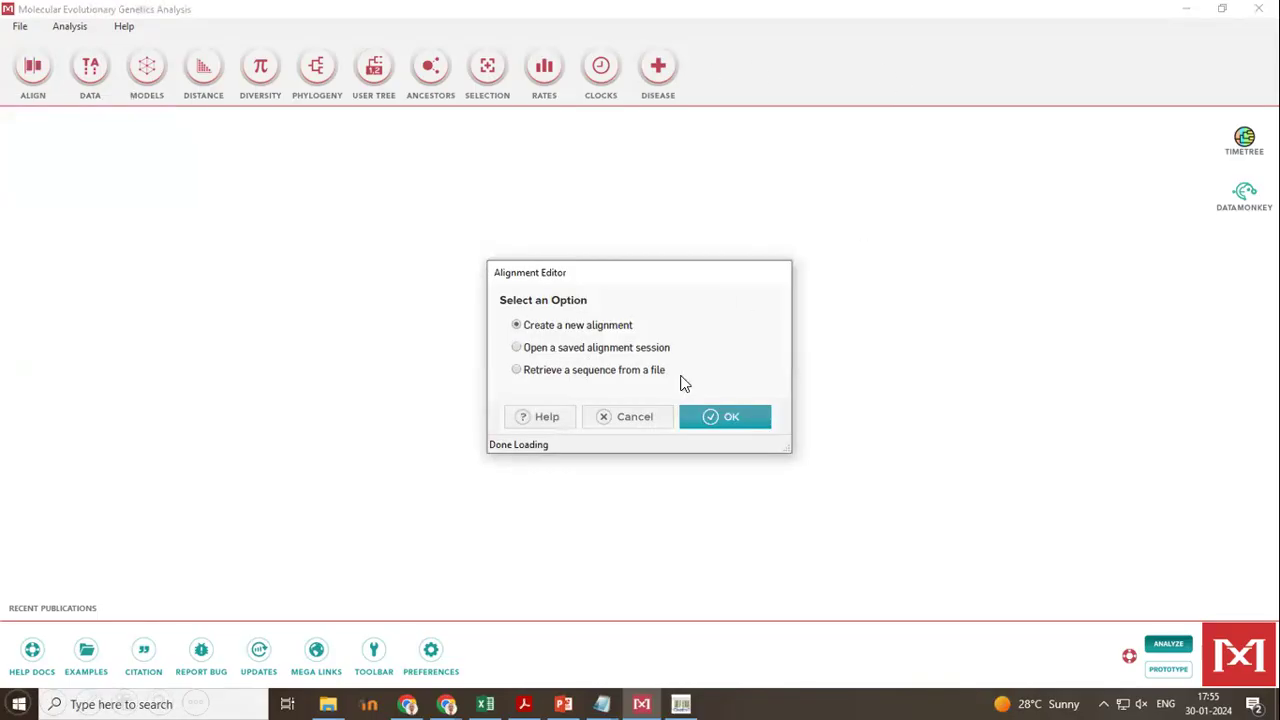
{"action": "left_click", "coordinate": [733, 417]}
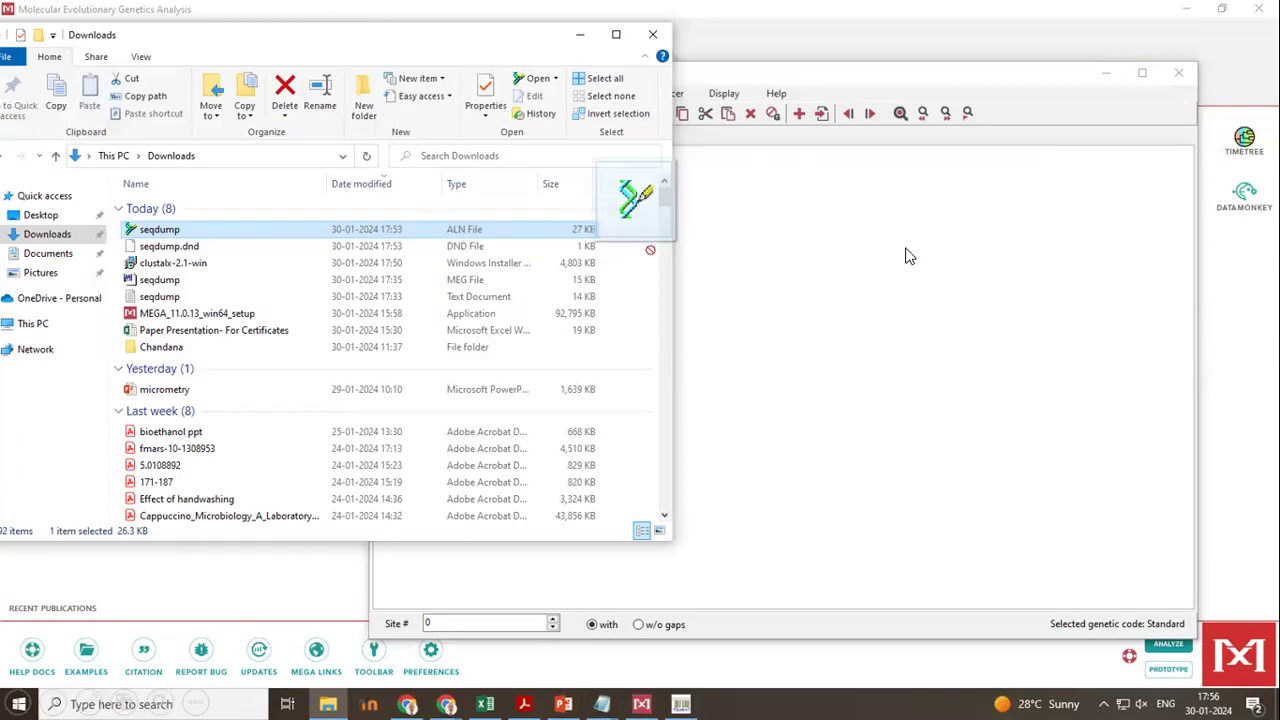
{"action": "left_click_drag", "start_coordinate": [845, 254], "coordinate": [846, 252]}
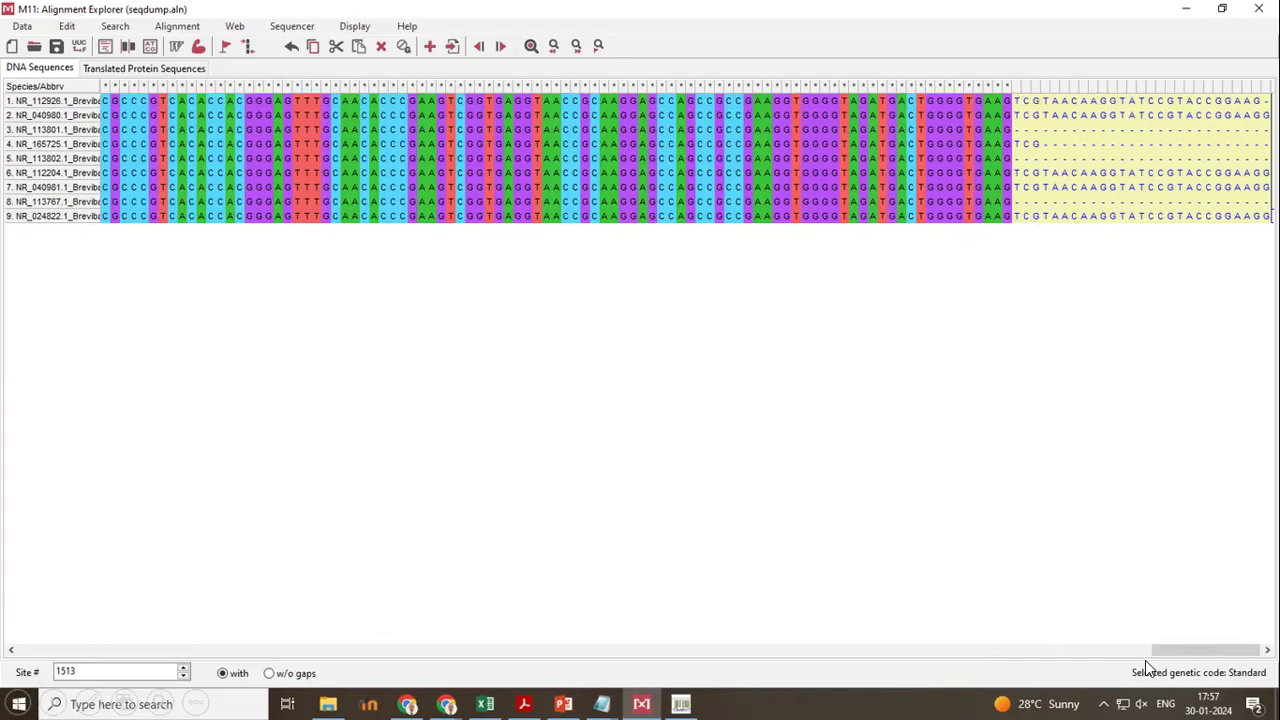
Align the DNA sequences with MUSCLE using gap open -400, gap extend 0, 16 maximum iterations and UPGMA clustering.
{"action": "key", "text": "Home"}
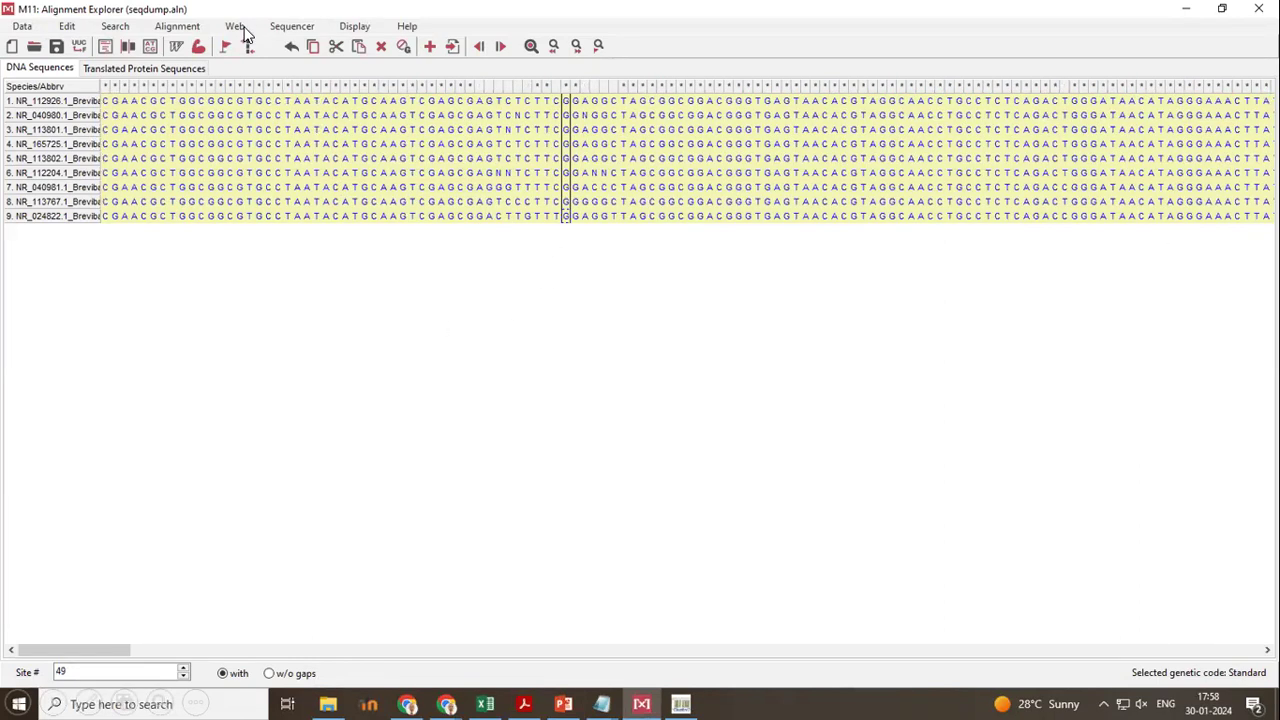
{"action": "left_click", "coordinate": [200, 48]}
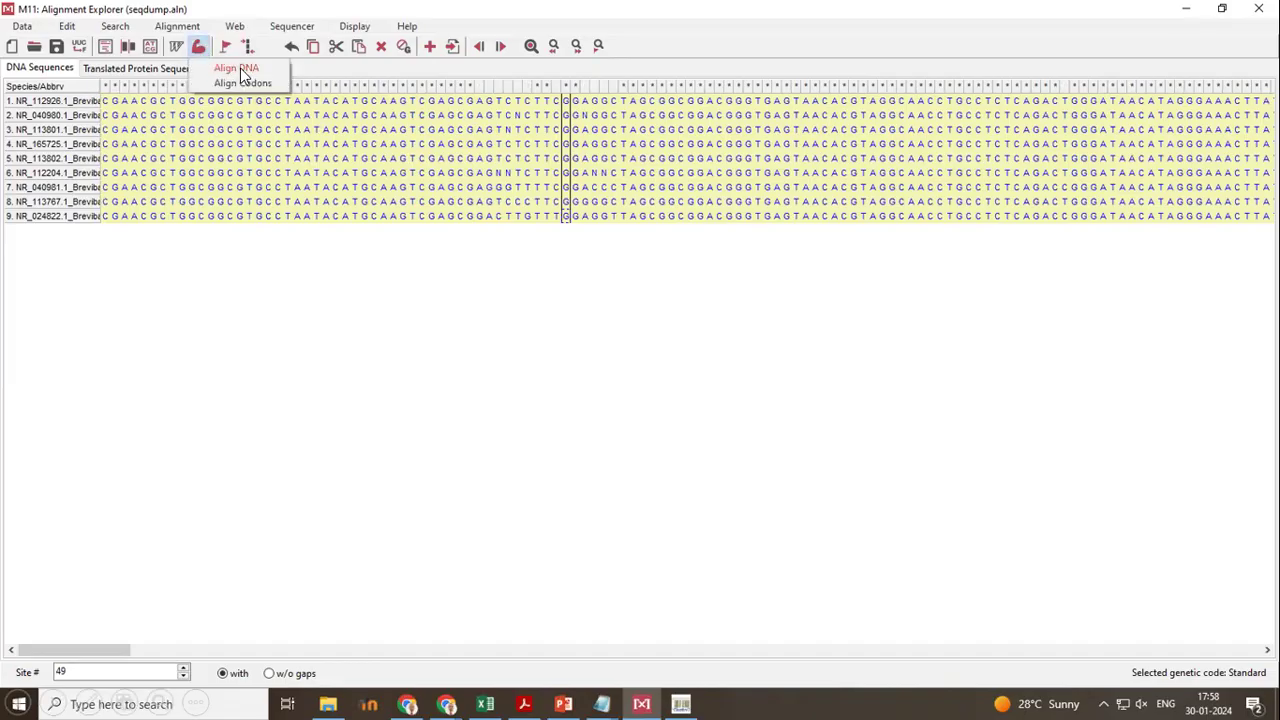
{"action": "left_click", "coordinate": [240, 68]}
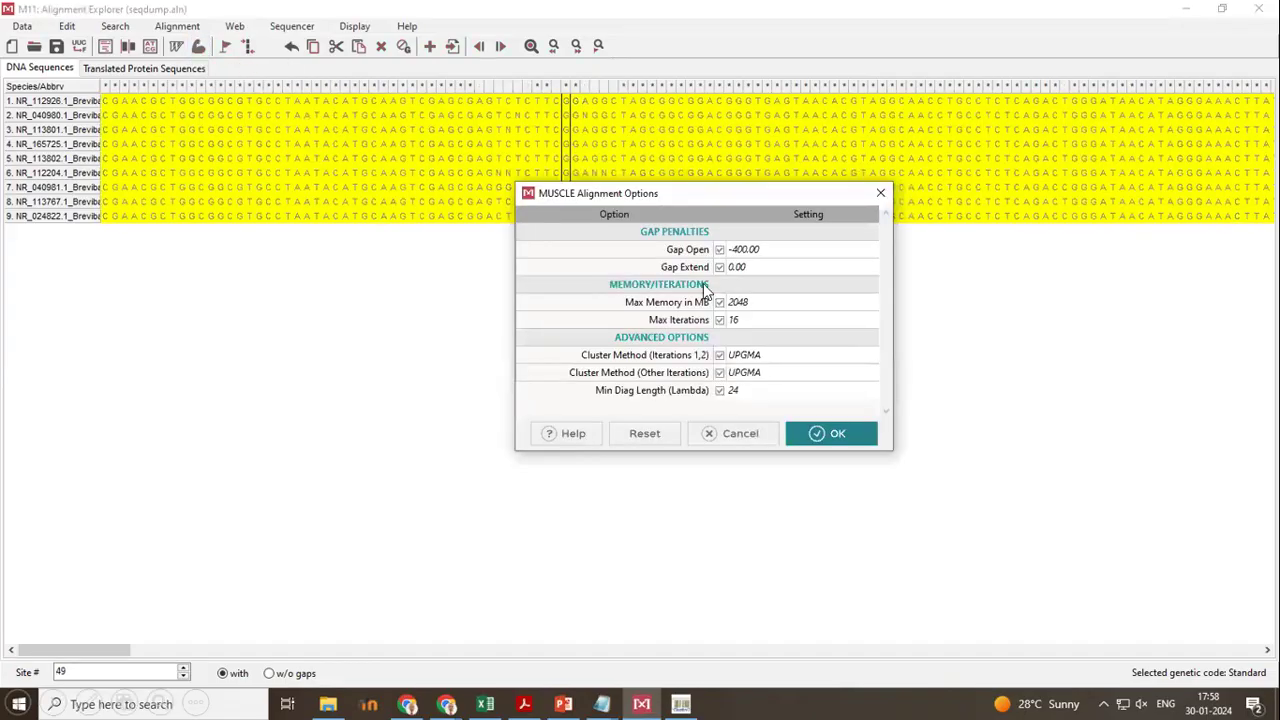
{"action": "left_click", "coordinate": [837, 433]}
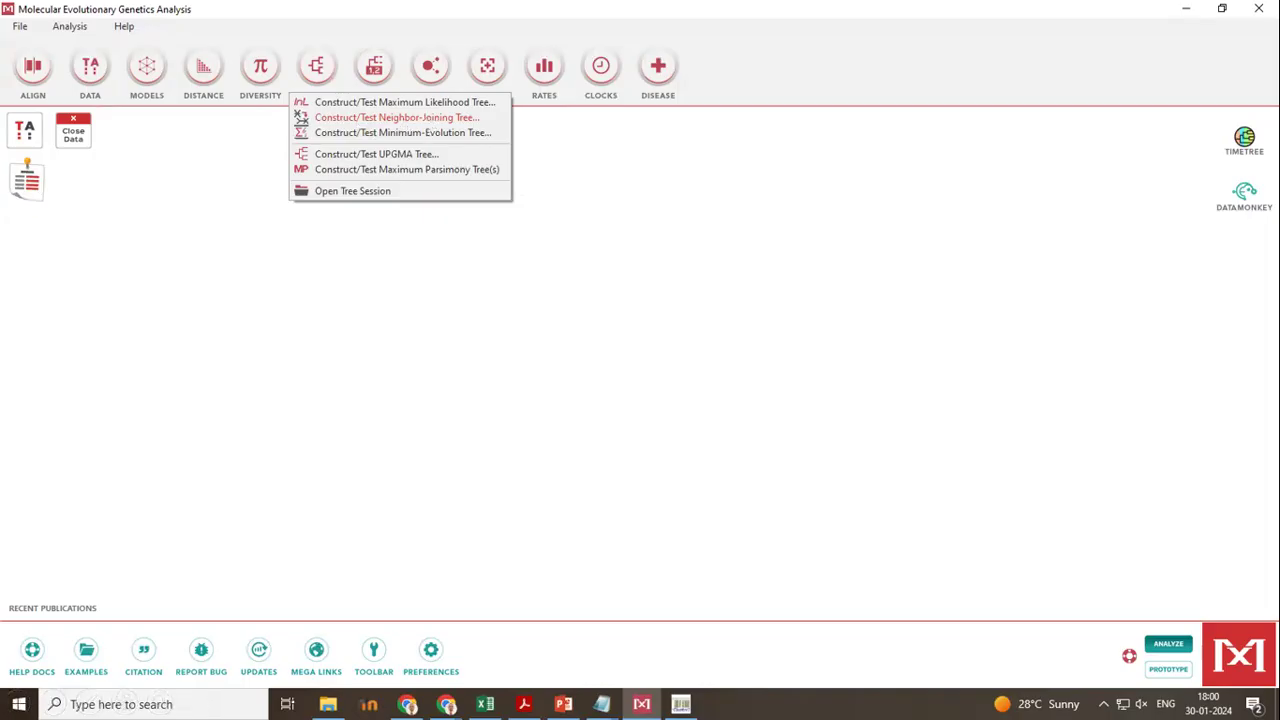
Construct a neighbor-joining tree from PhyloAnalysis.meg with 500 bootstrap replications, Maximum Composite Likelihood and pairwise deletion.
{"action": "left_click", "coordinate": [379, 119]}
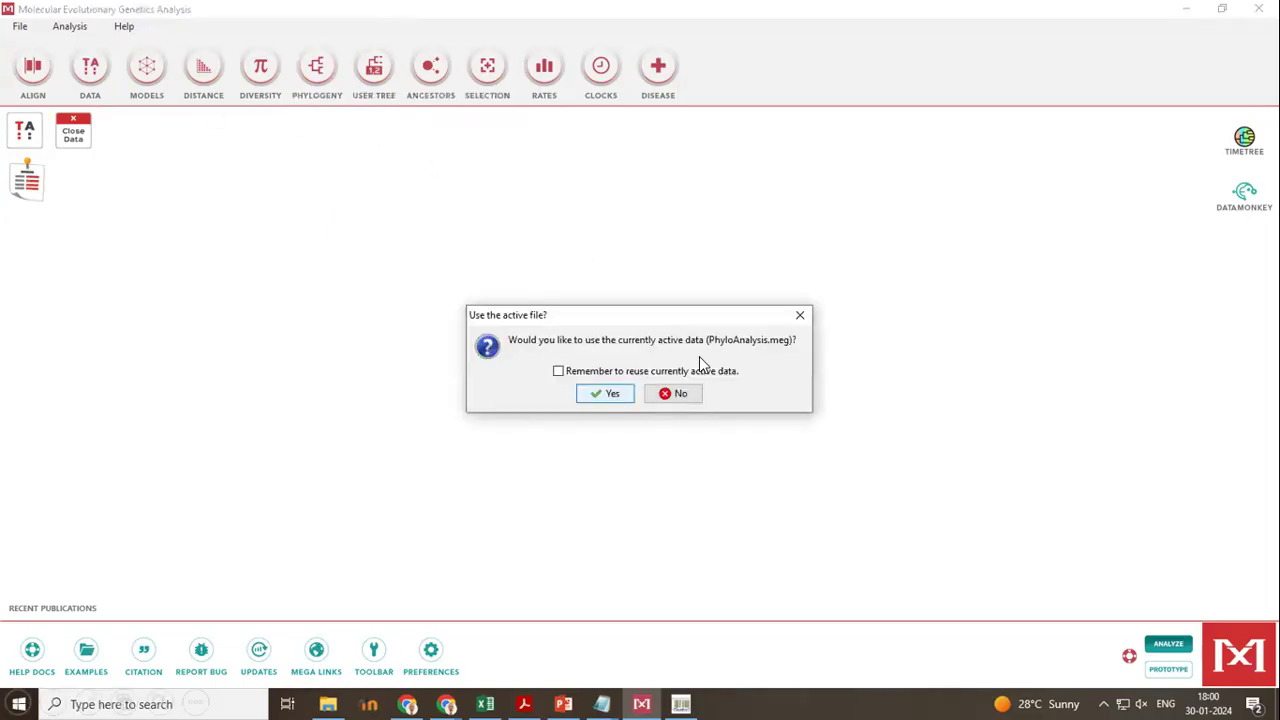
{"action": "left_click", "coordinate": [614, 398]}
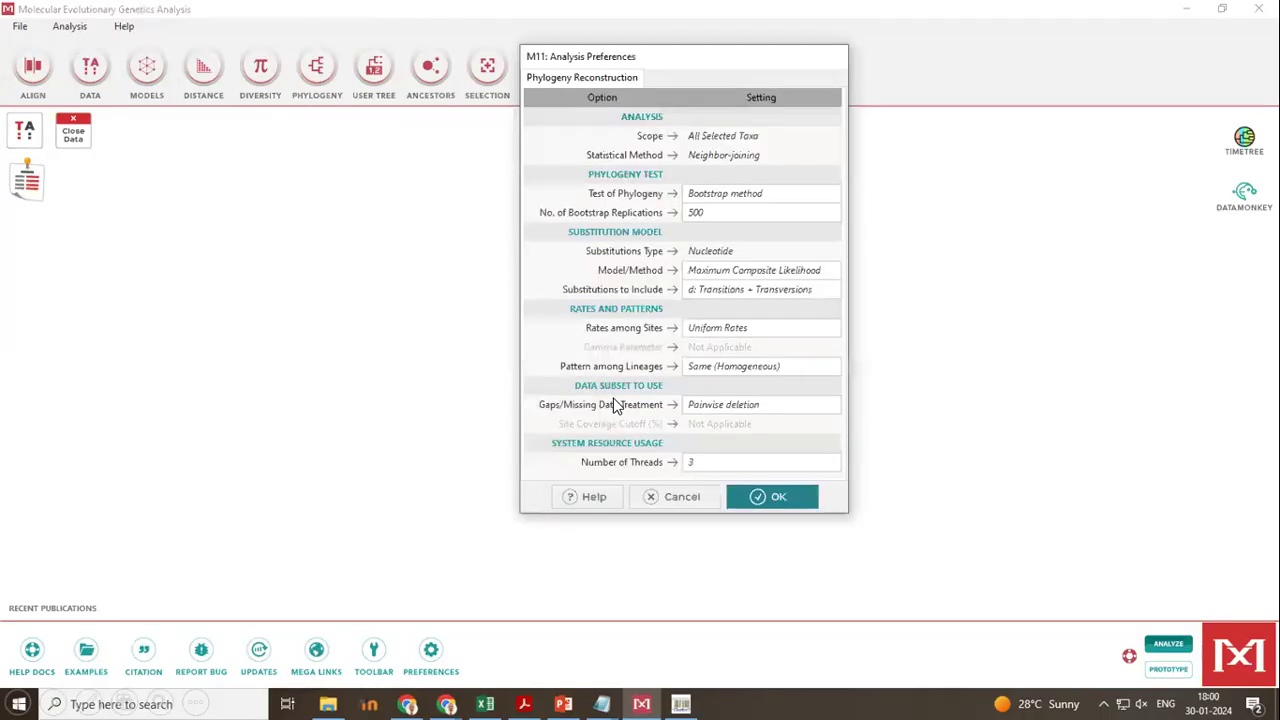
{"action": "left_click", "coordinate": [778, 497]}
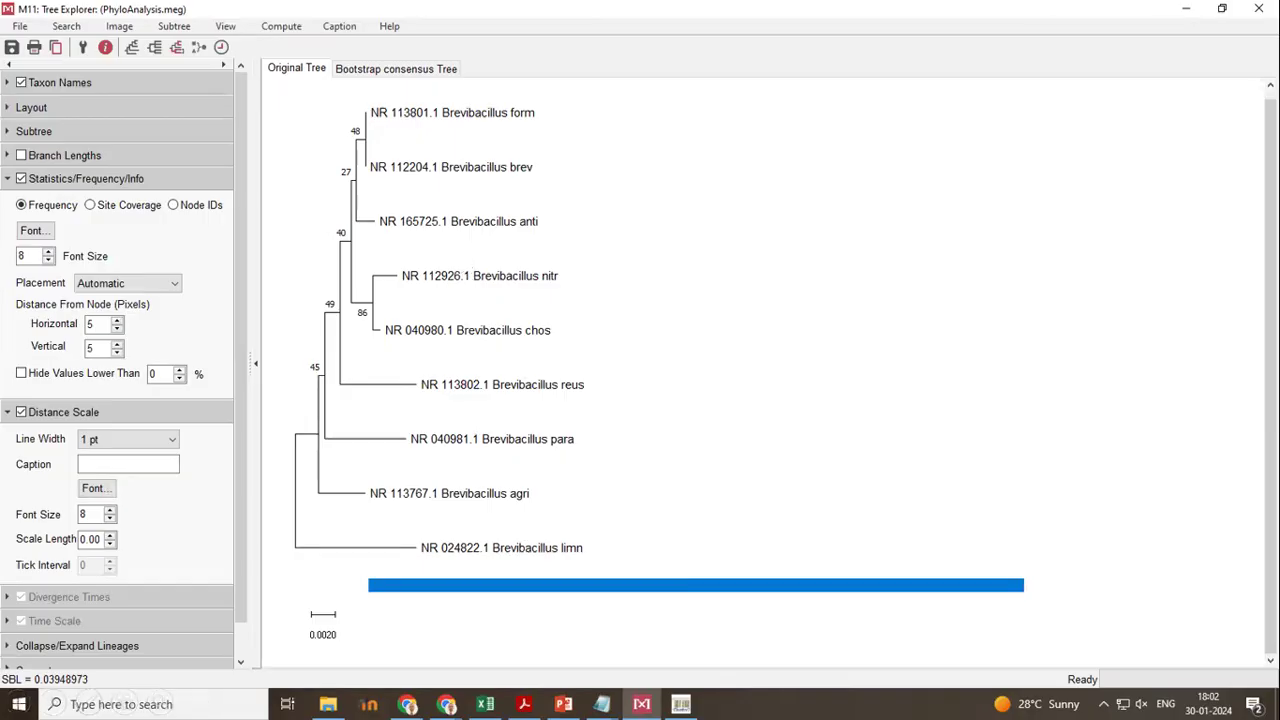
Switch to the seqdump FASTA file in Notepad.
{"action": "key", "text": "alt+Tab"}
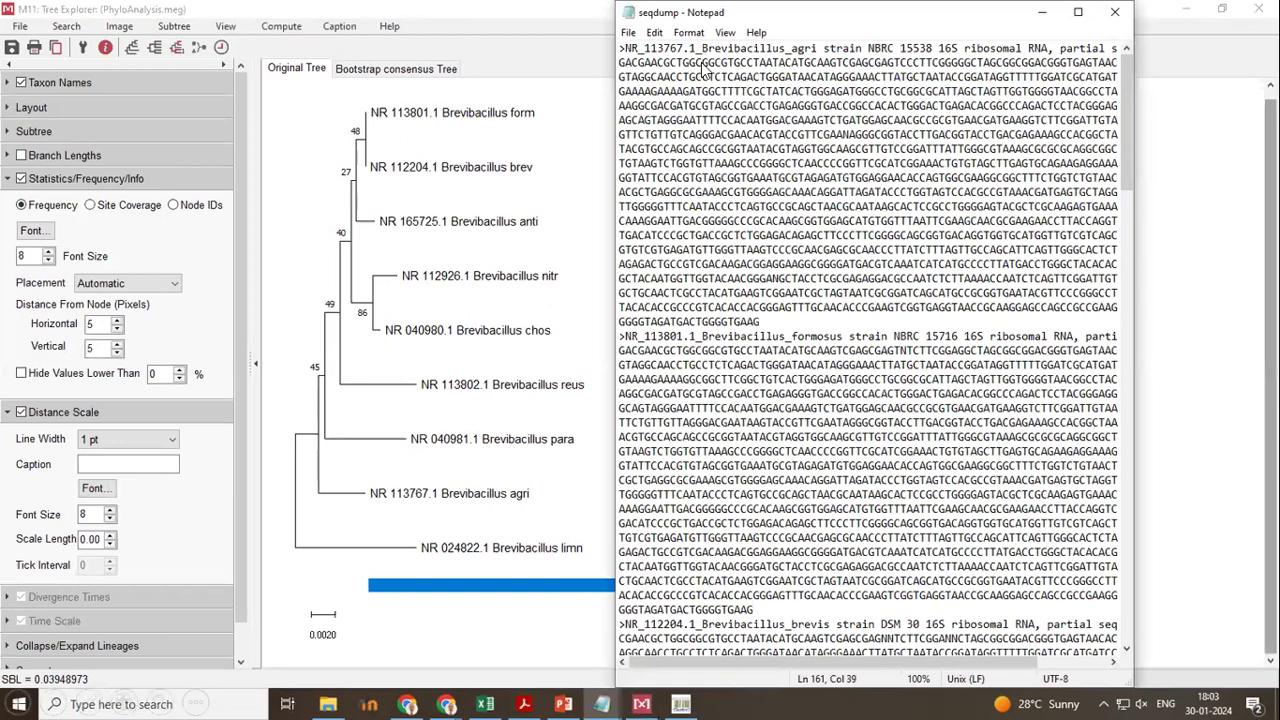